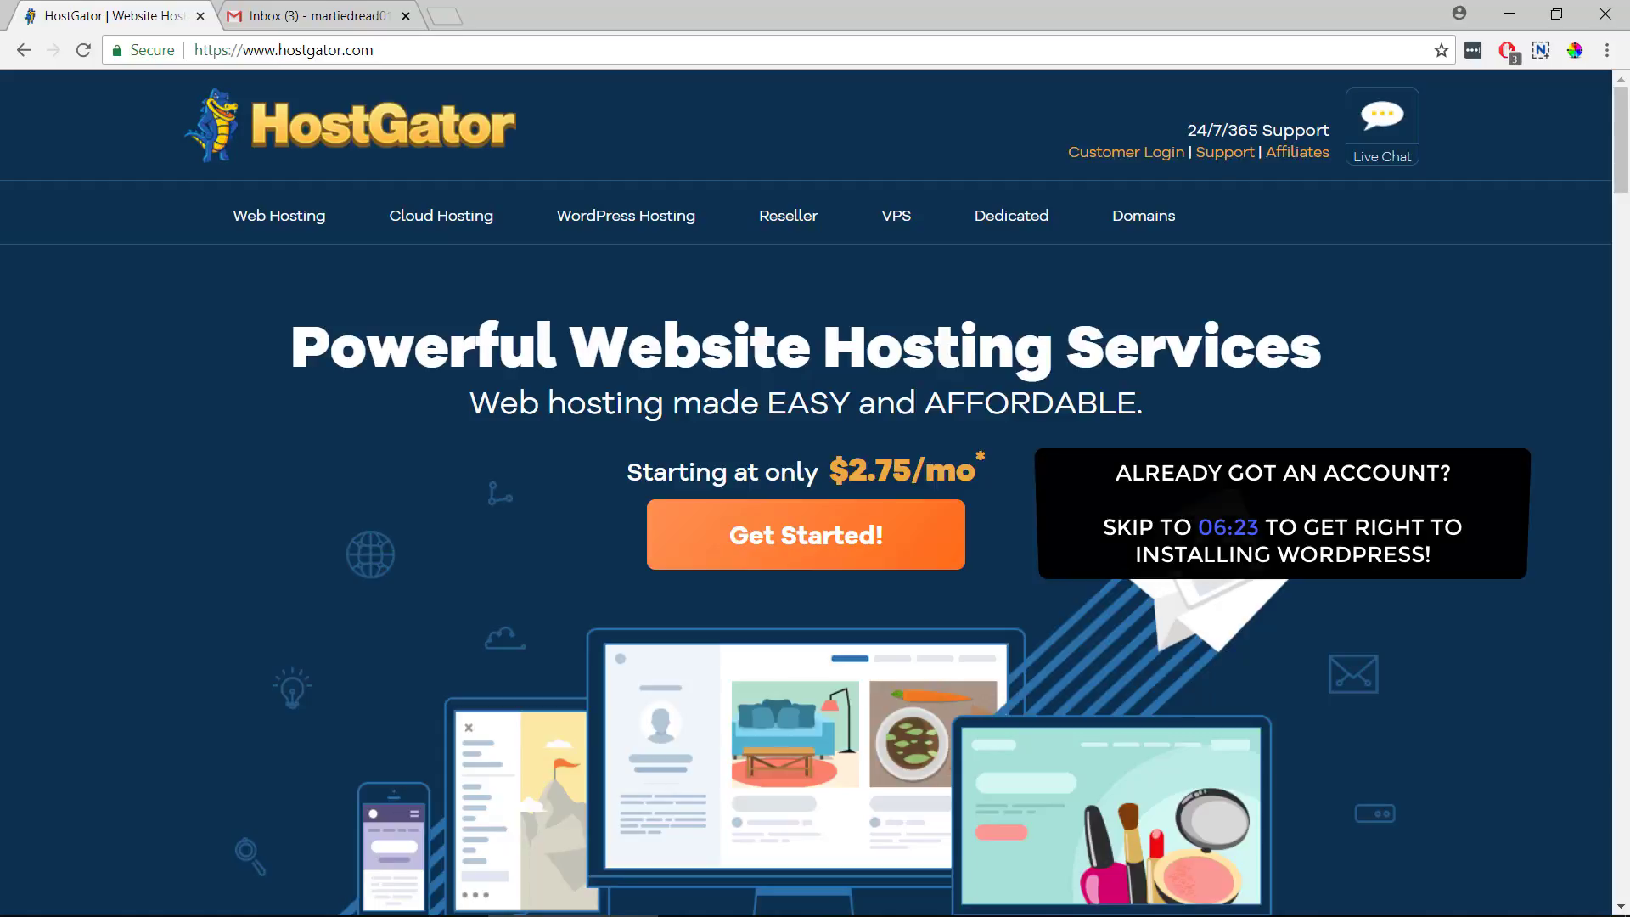
Step: Open HostGator's Shared Web Hosting page with the Hatchling, Baby and Business plan cards
click(292, 207)
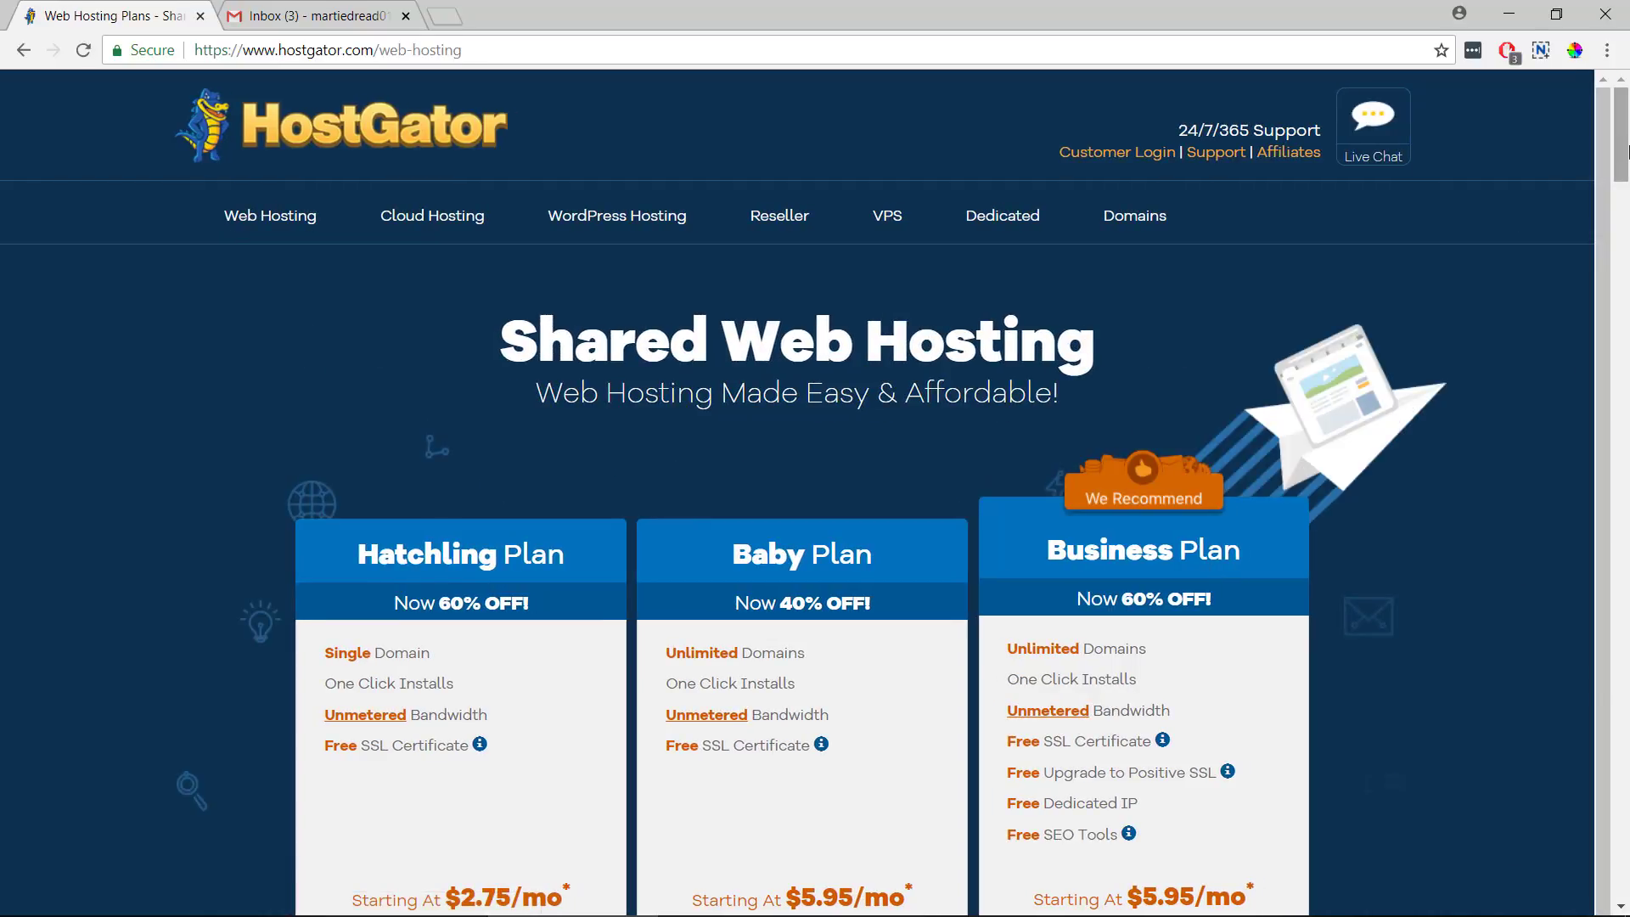
scroll(816, 510, down, 2)
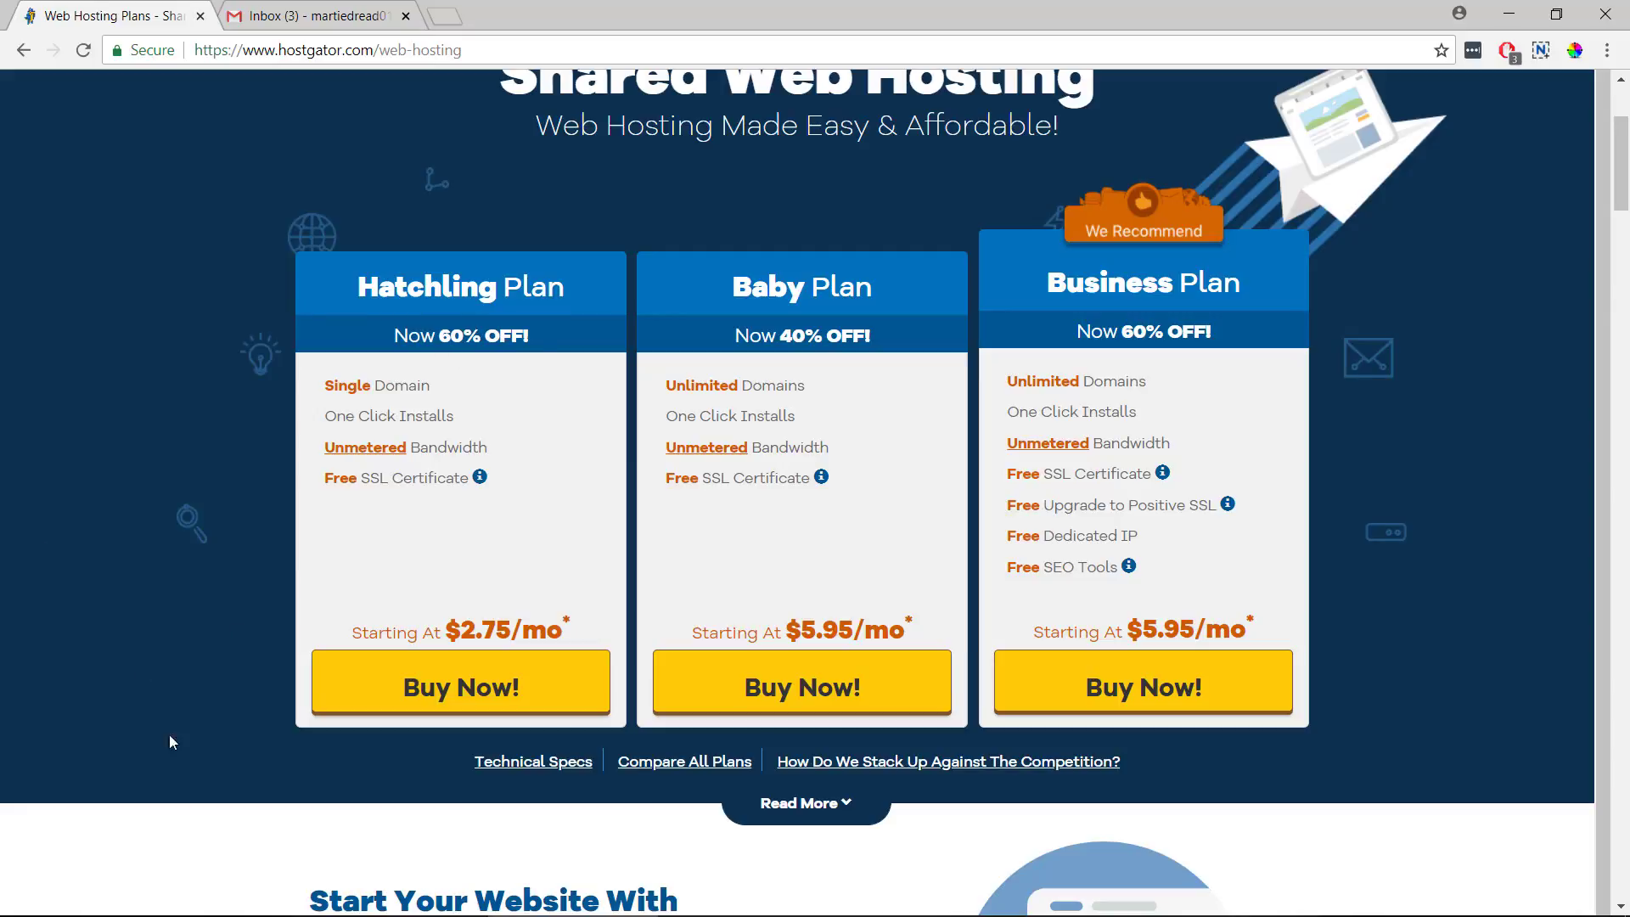
Step: Order the Hatchling plan and add wpsmartway with the .com extension as the new domain
click(365, 698)
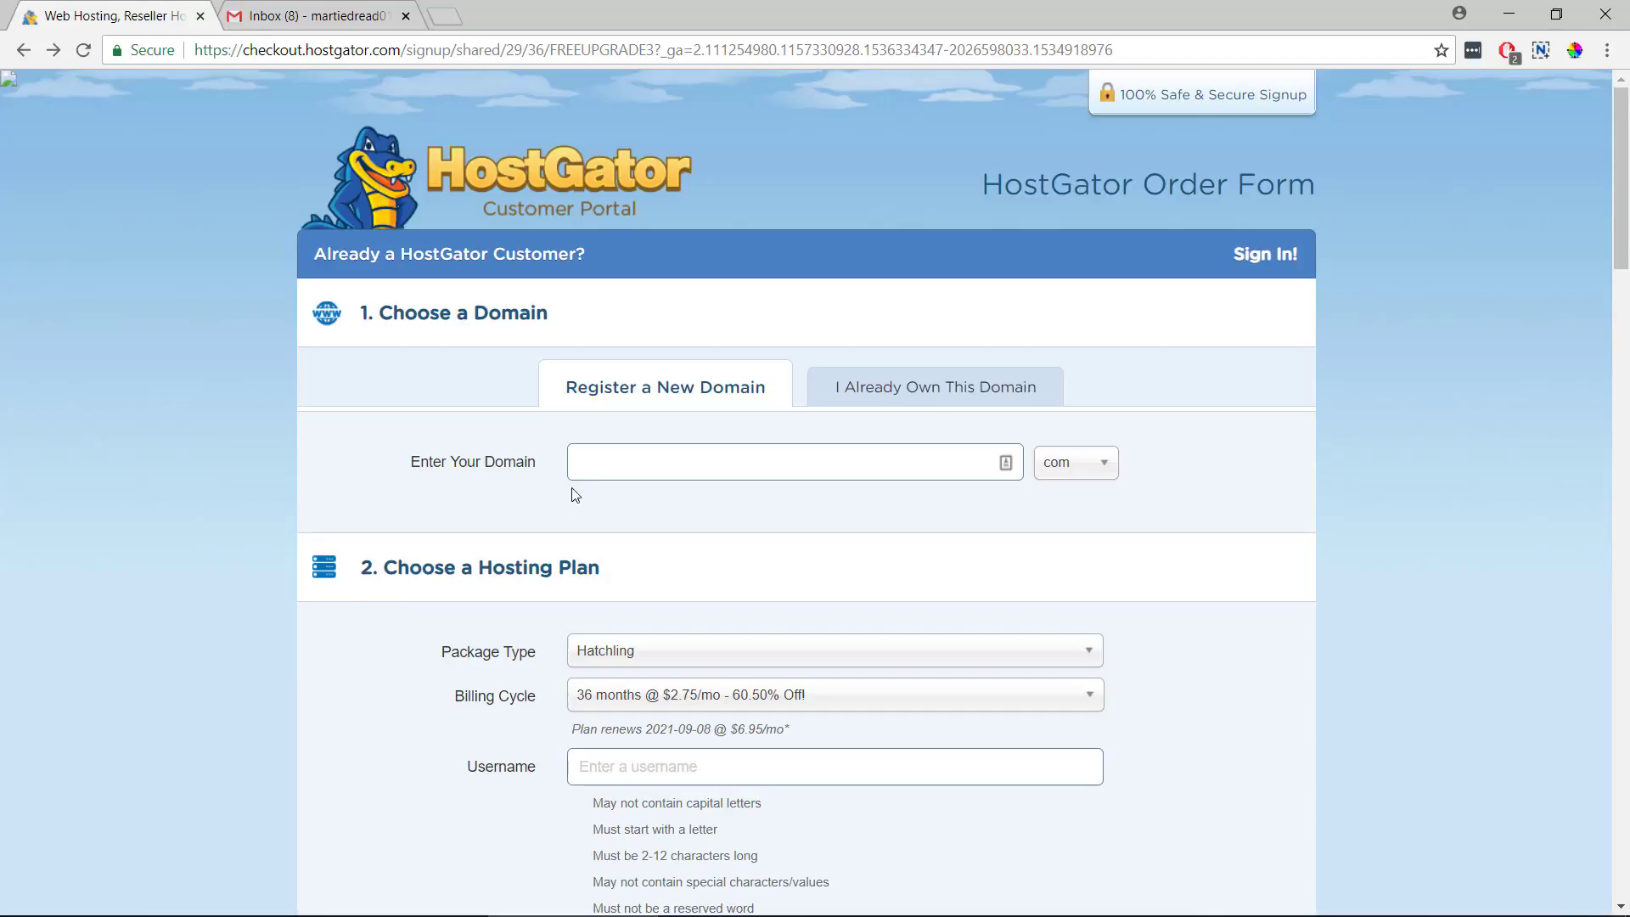
click(617, 465)
text(wpsmartway)
click(1081, 477)
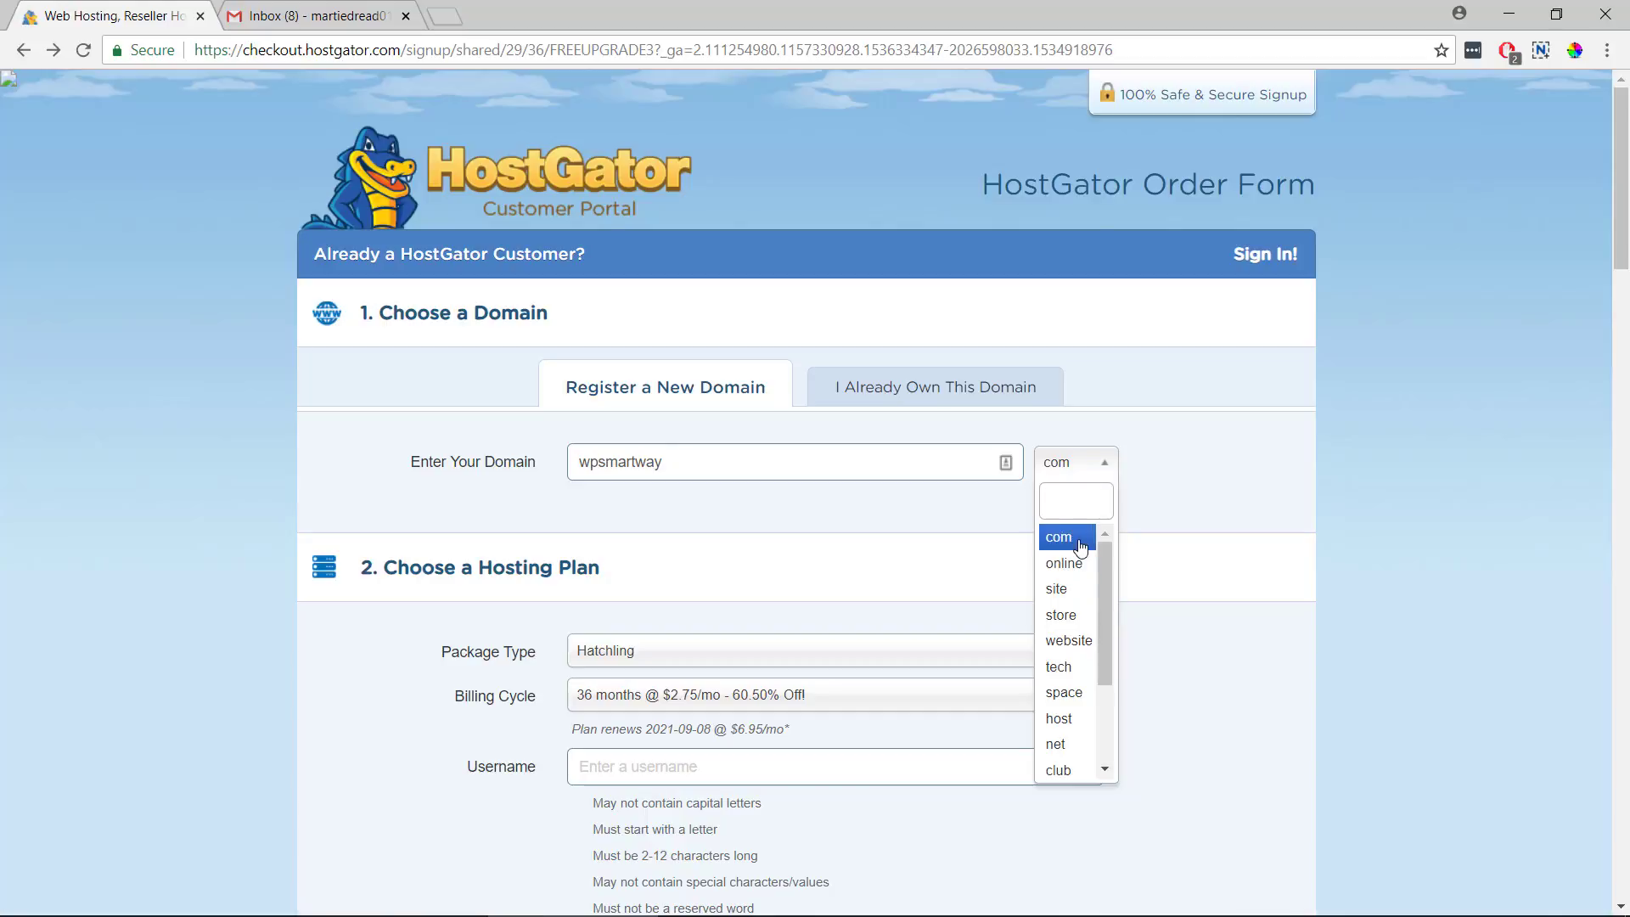
drag(1109, 554, 1103, 637)
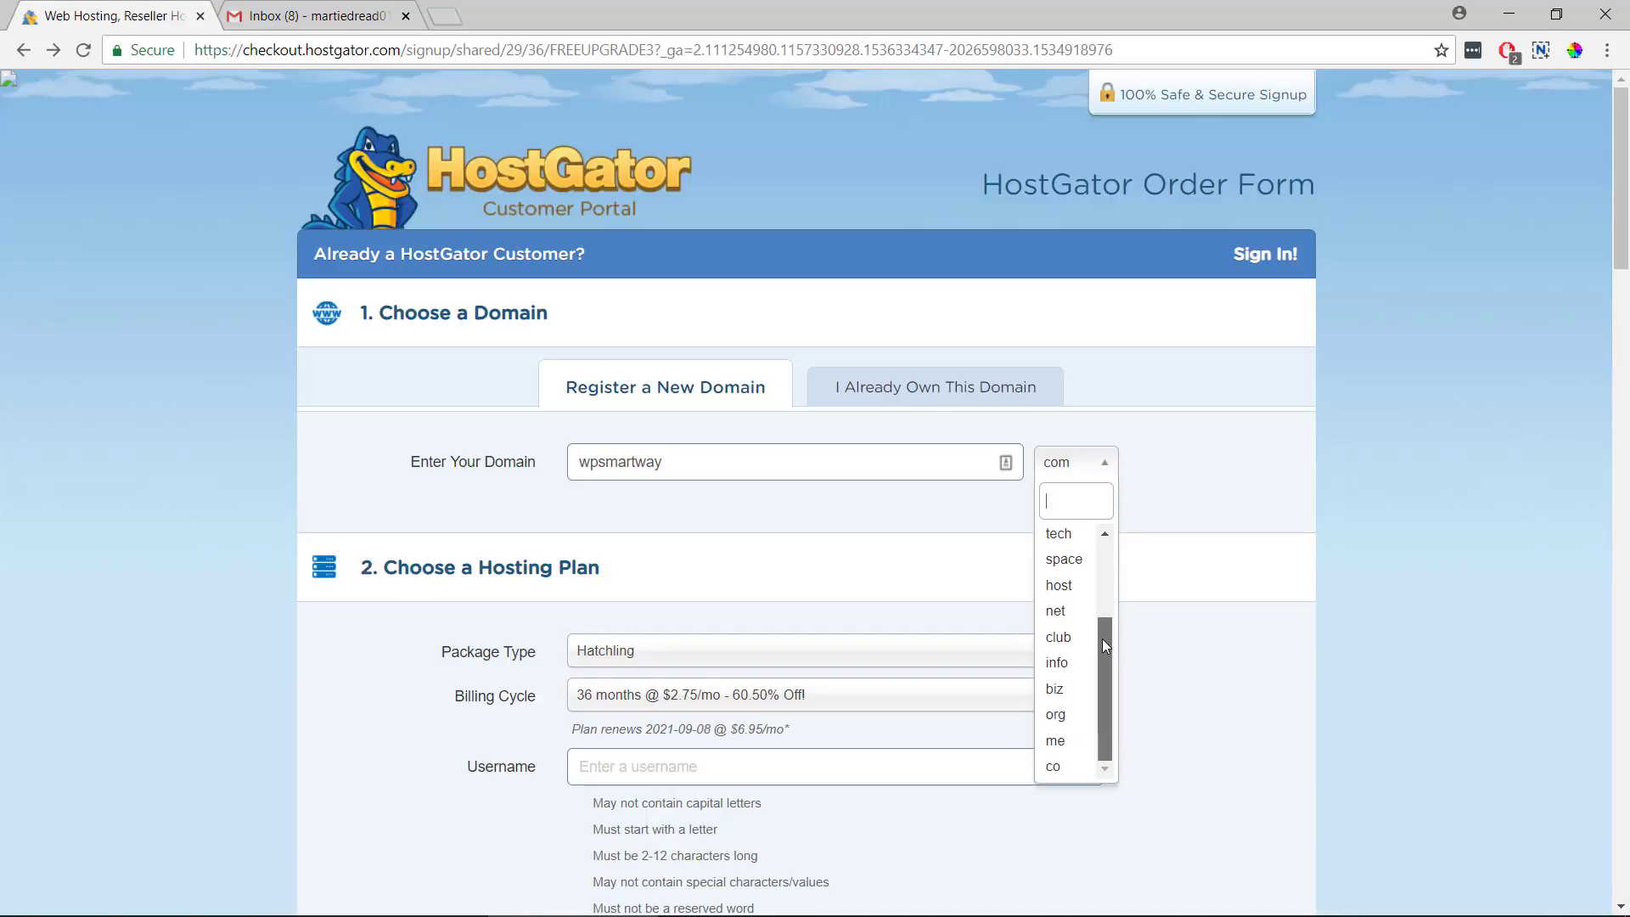
drag(1102, 638, 1101, 535)
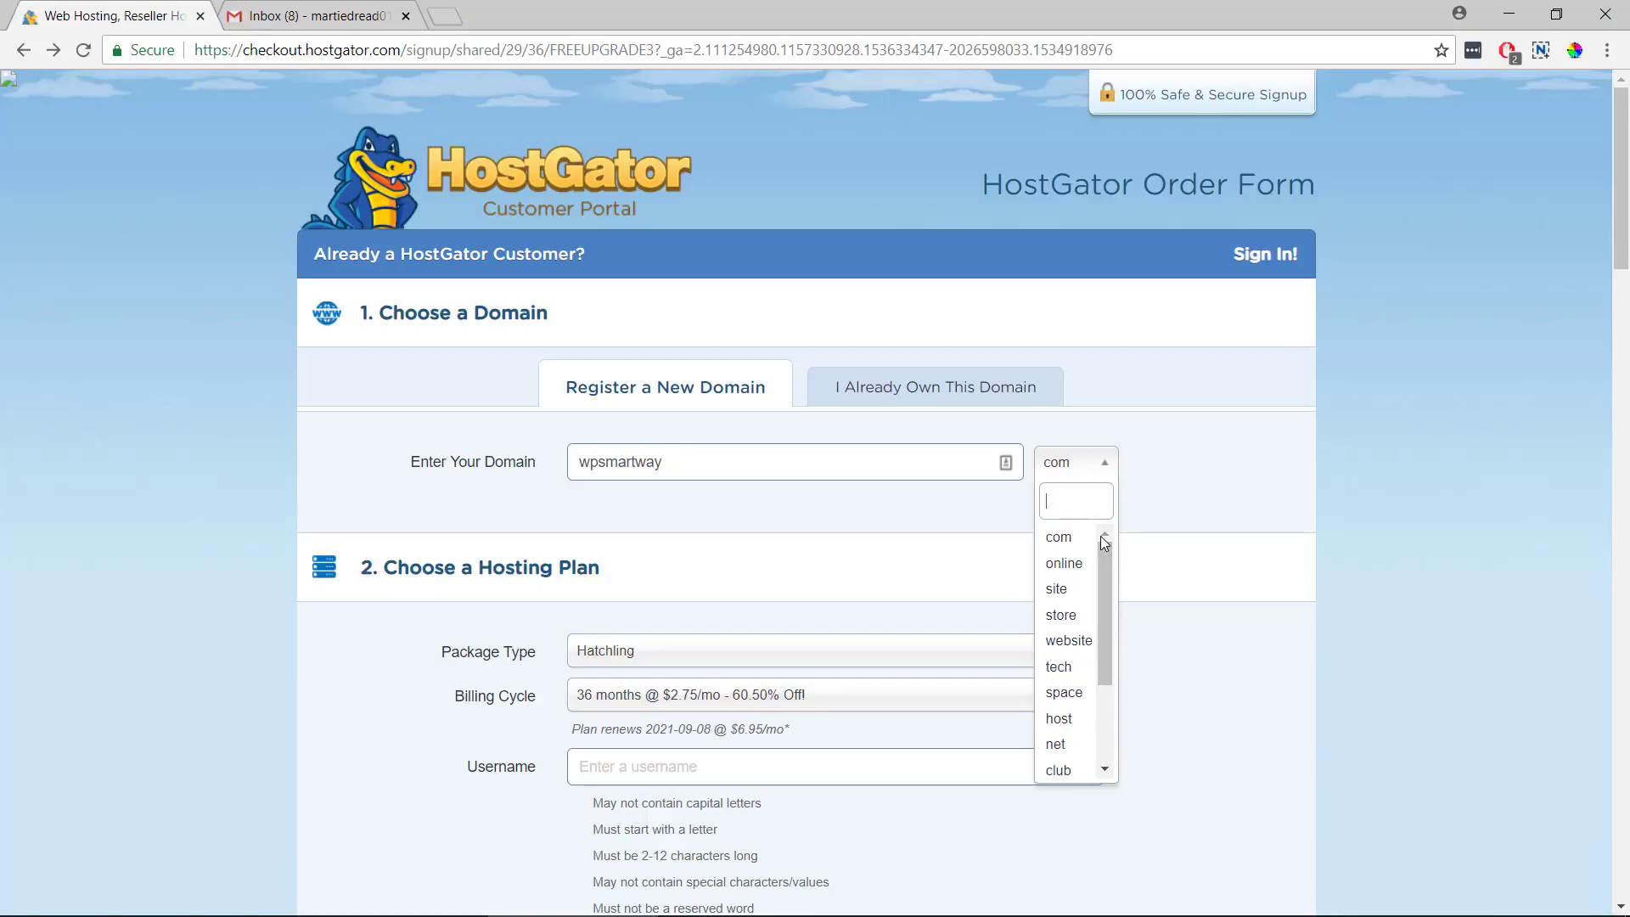
click(1068, 536)
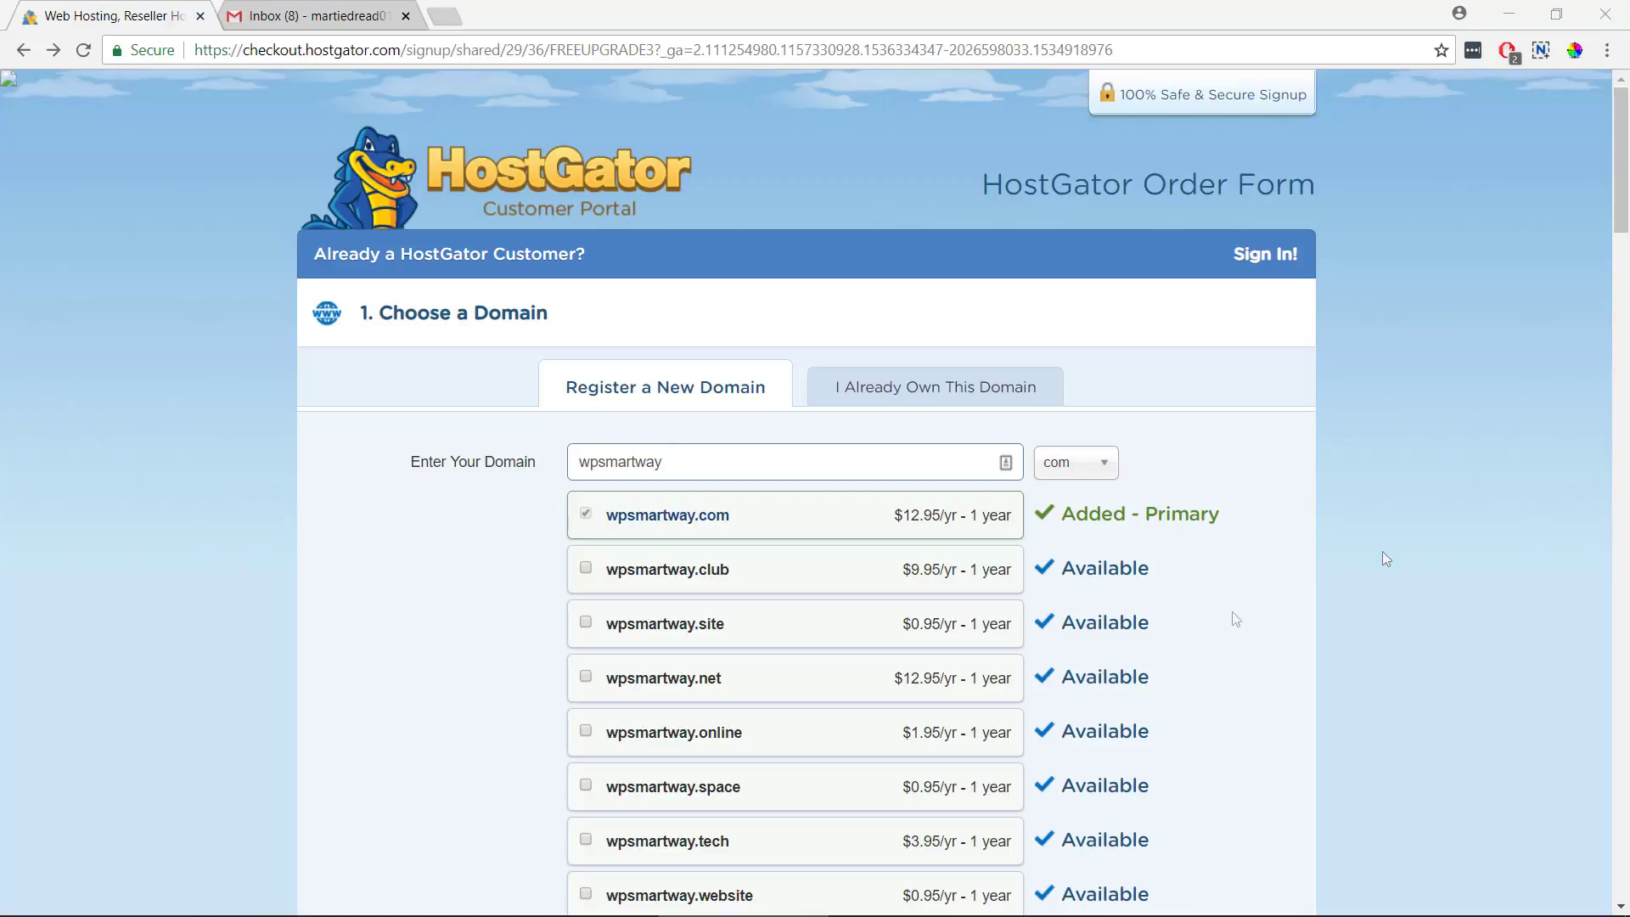
drag(1625, 126, 1627, 267)
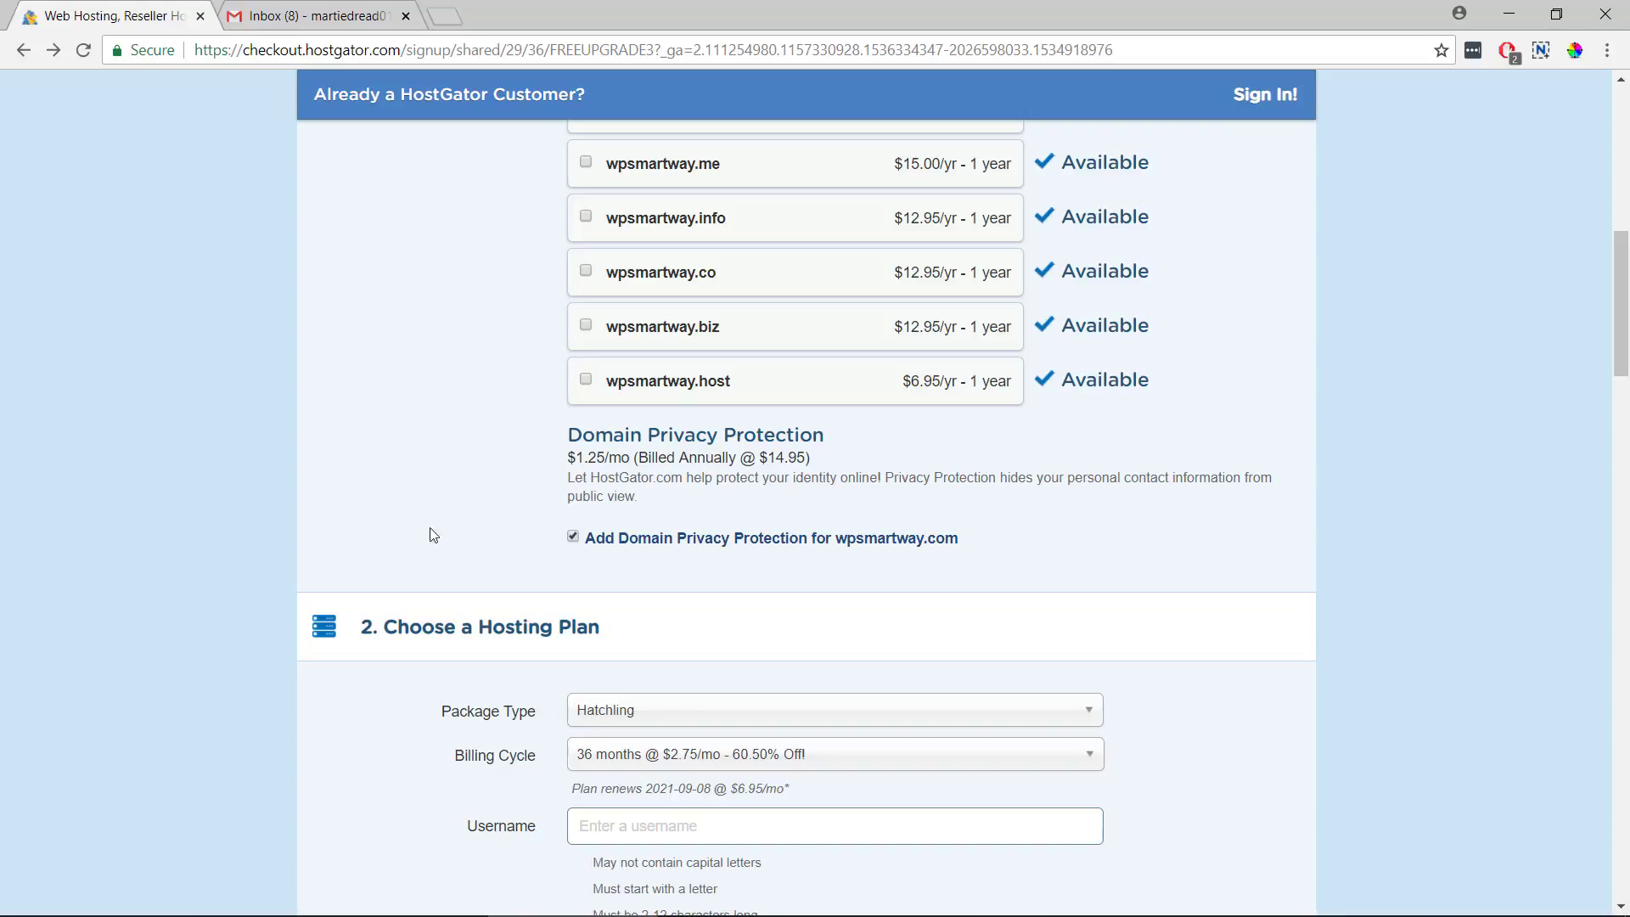
Step: Uncheck 'Add Domain Privacy Protection for wpsmartway.com'
click(573, 538)
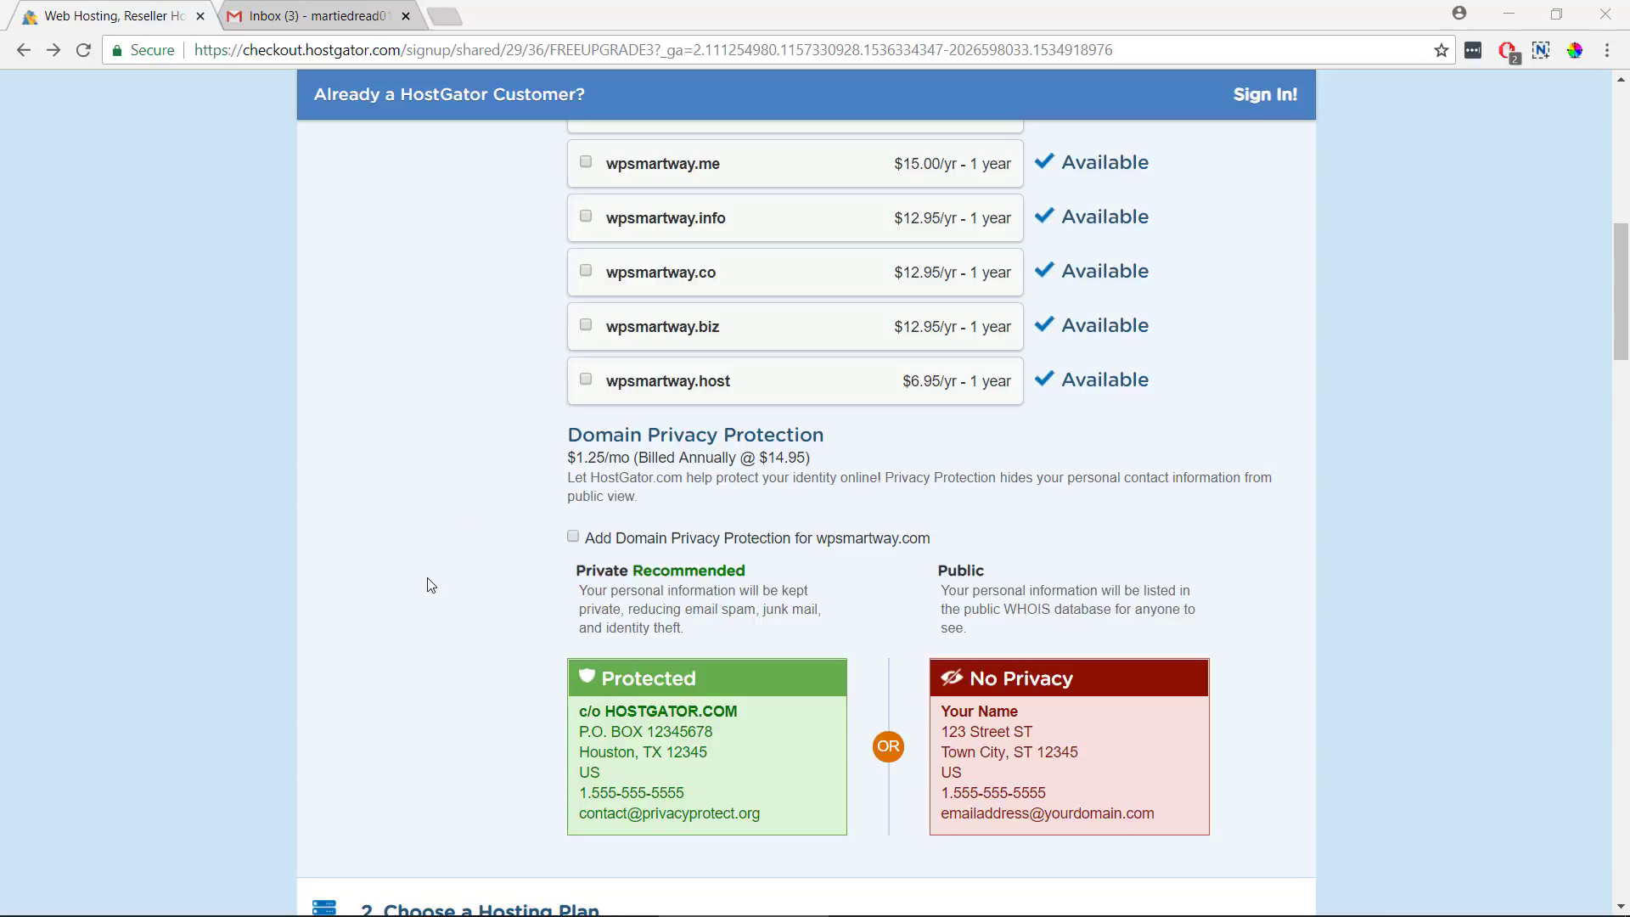
drag(1624, 242, 1626, 344)
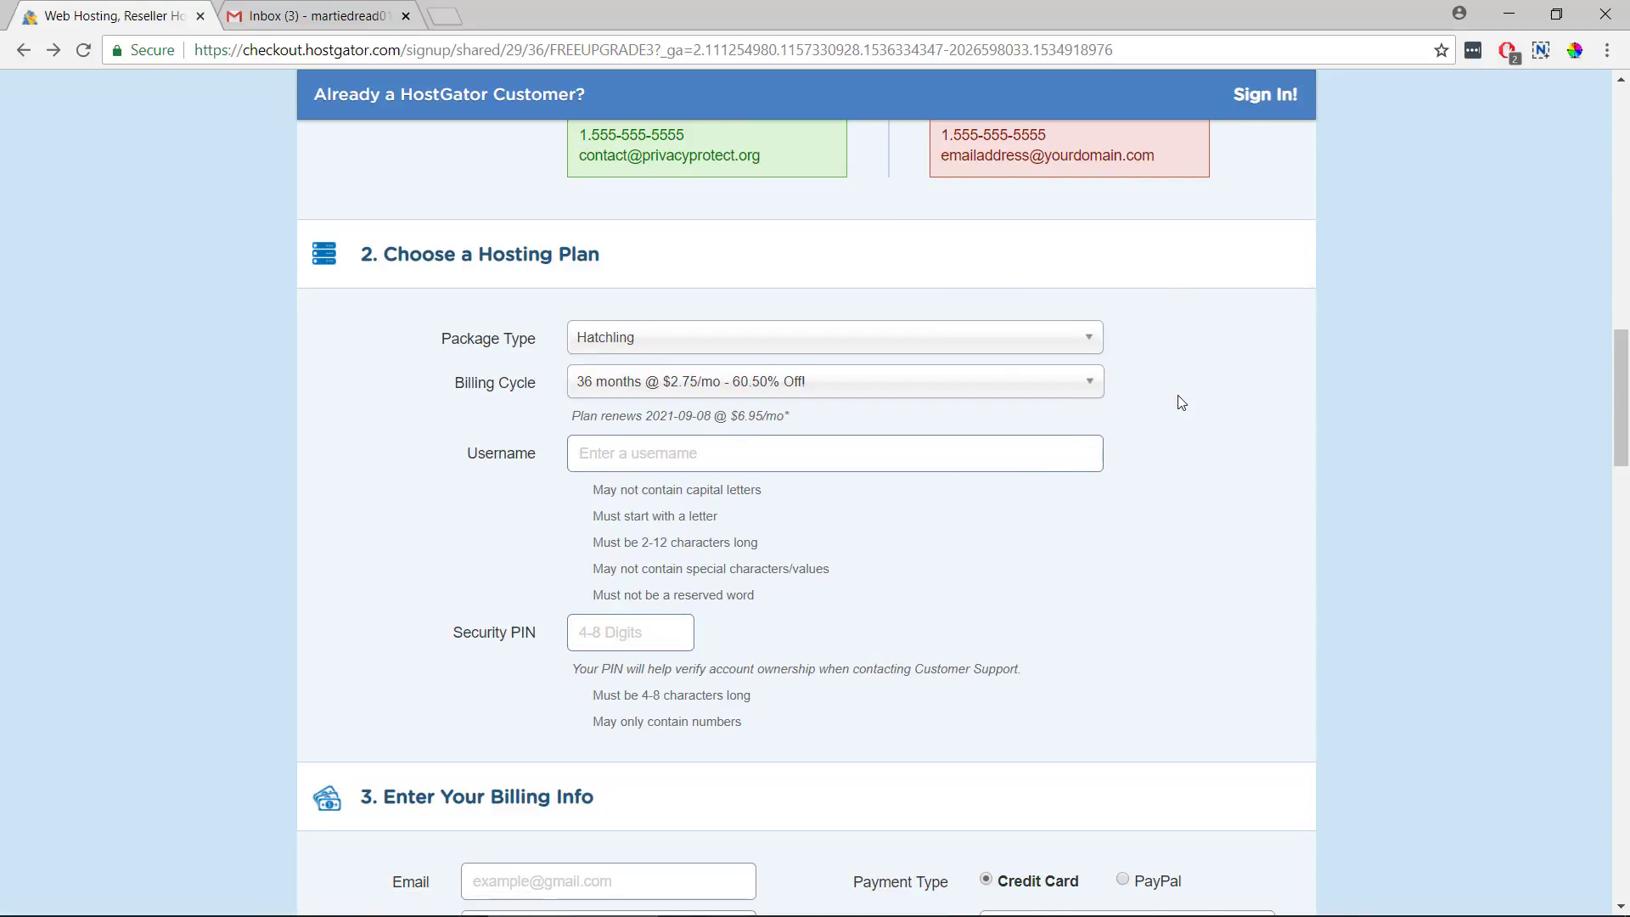
Step: Set the Hatchling billing cycle to '1 month @ $10.95/mo'
click(846, 347)
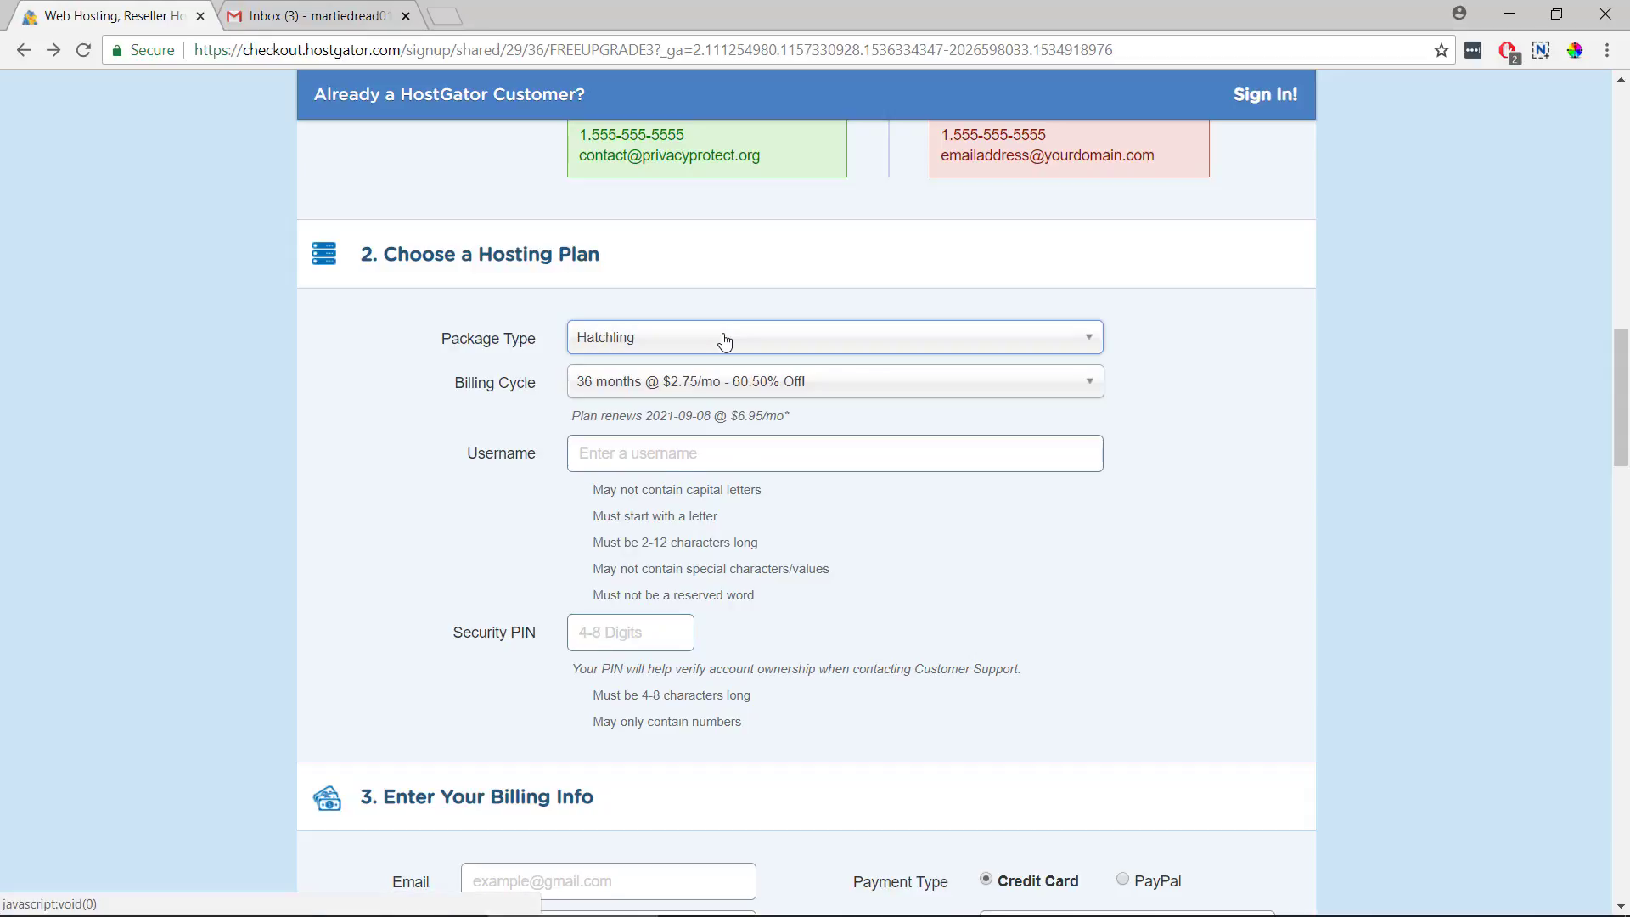
click(830, 391)
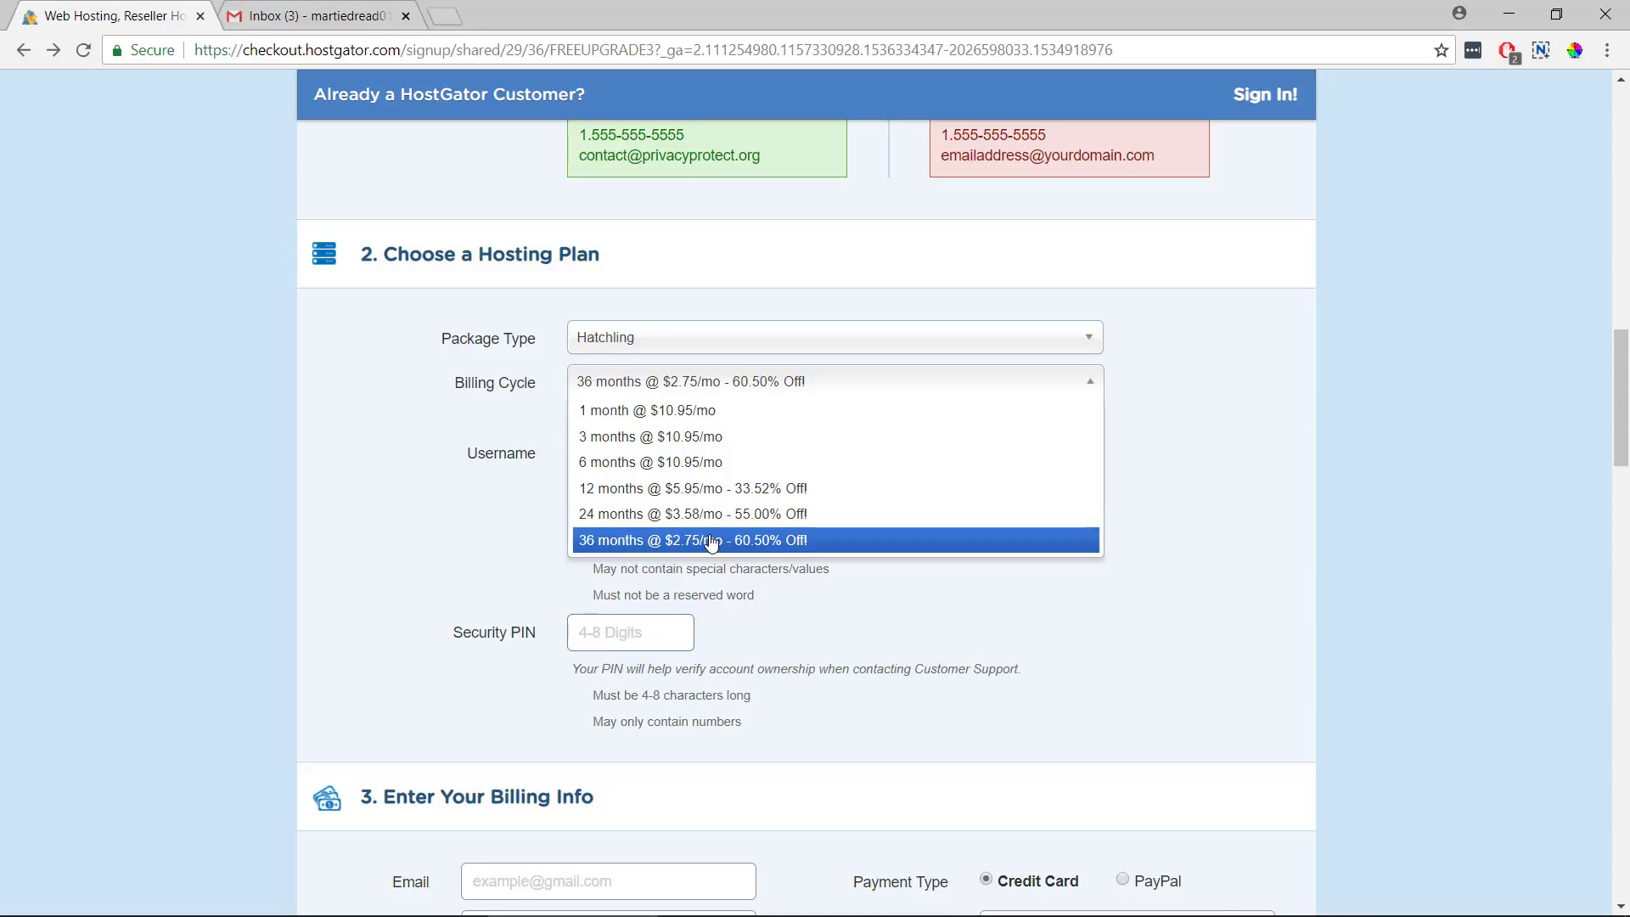
click(661, 418)
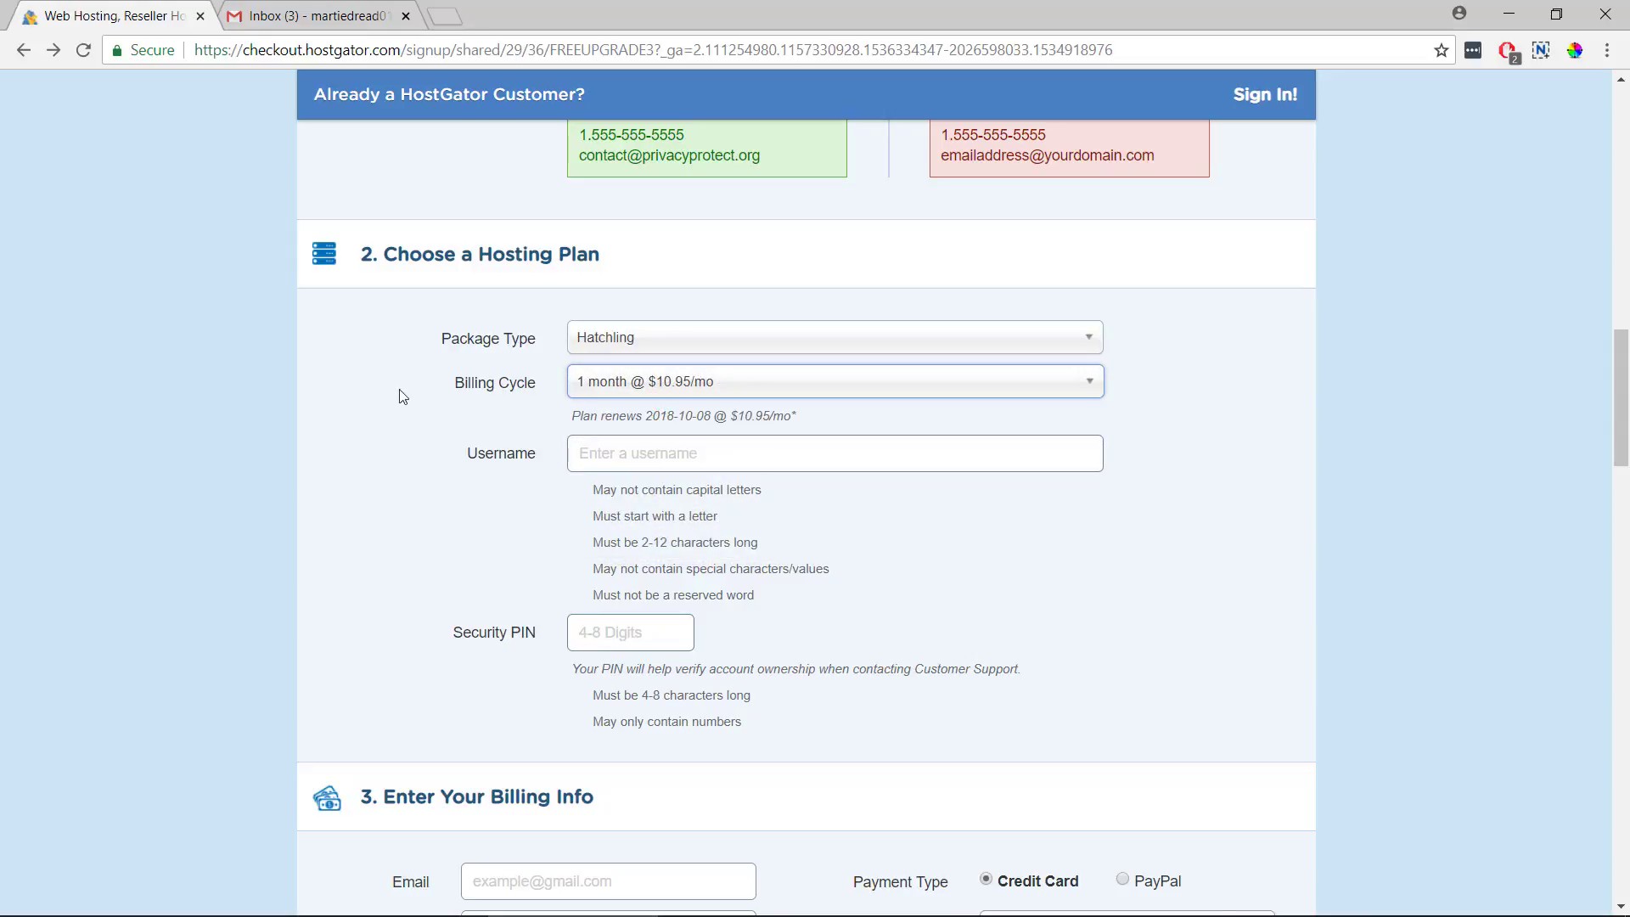
click(309, 596)
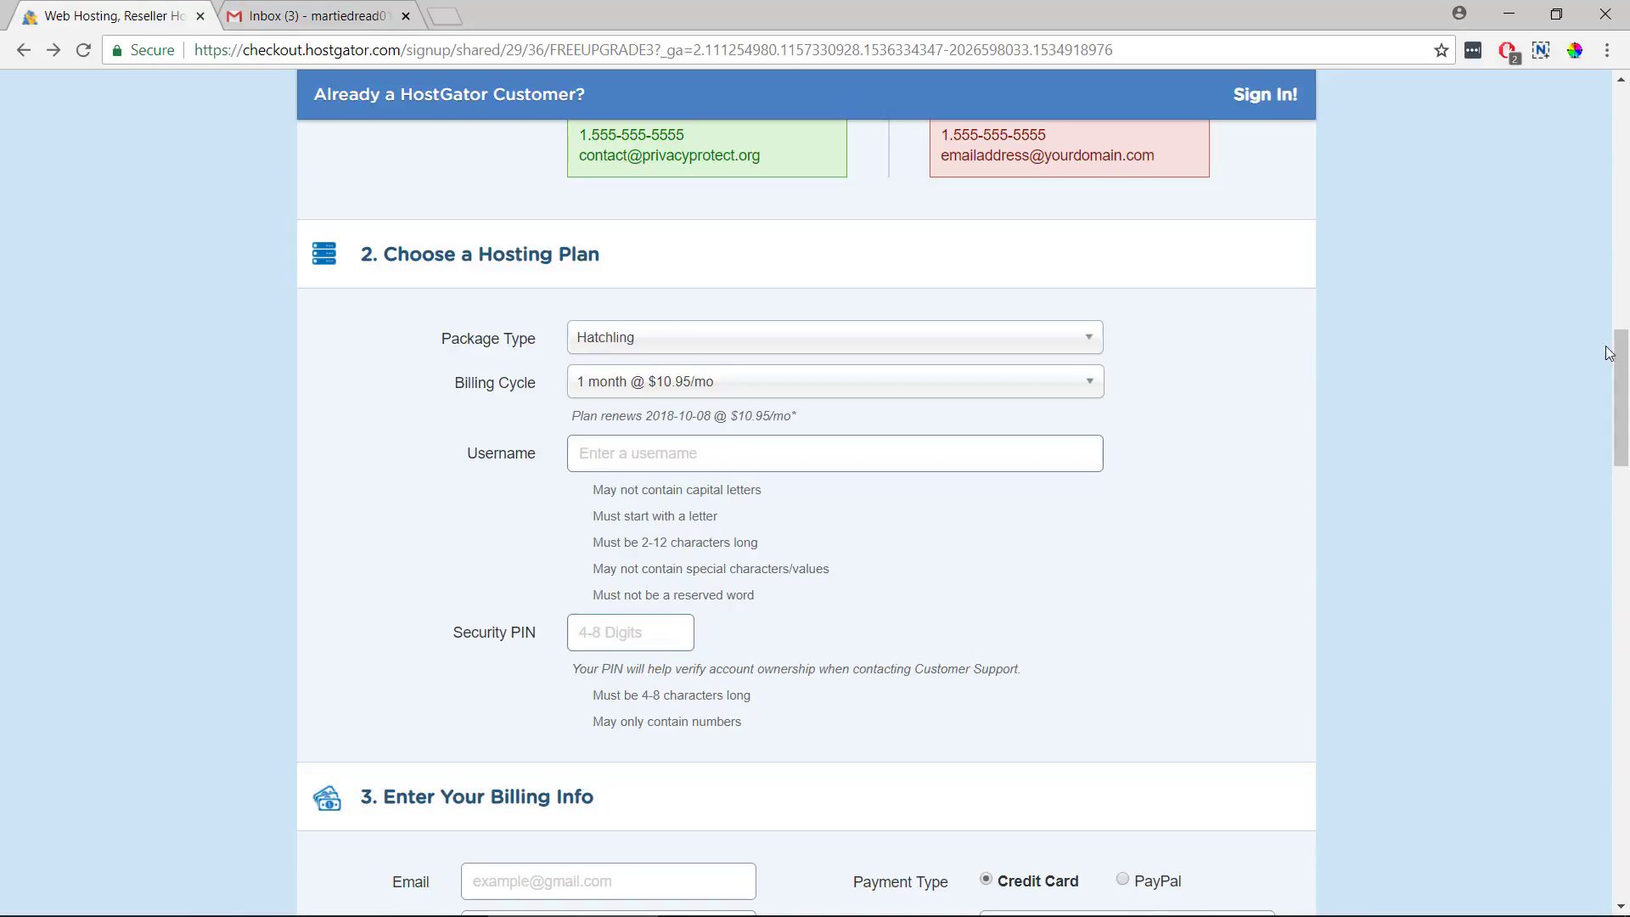
drag(1624, 346, 1625, 442)
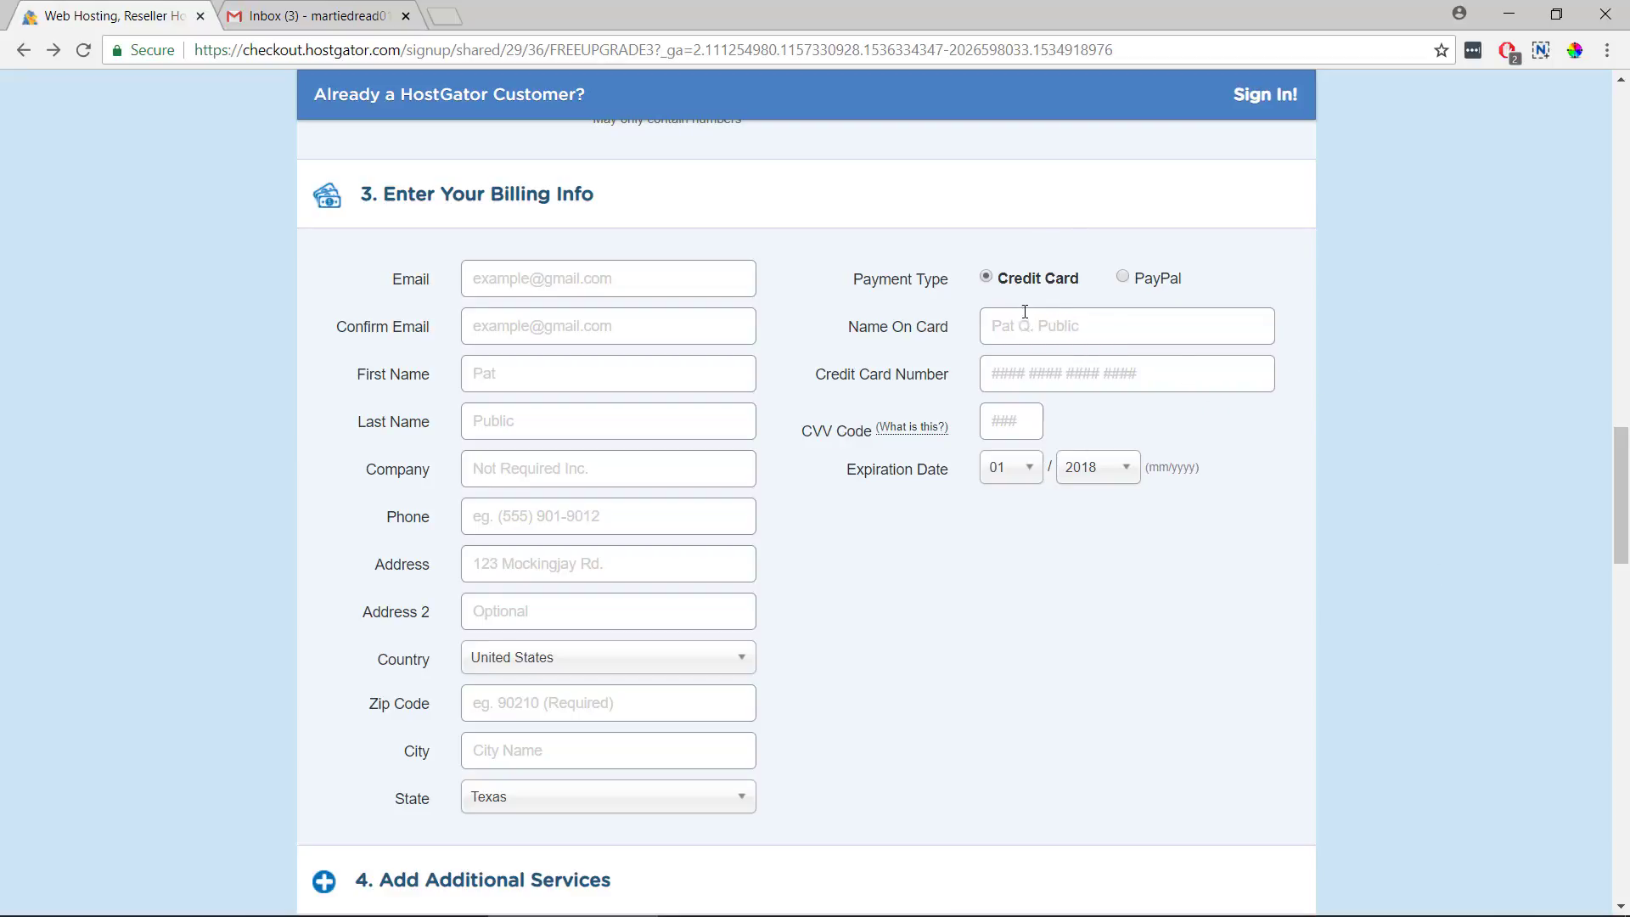
click(1121, 279)
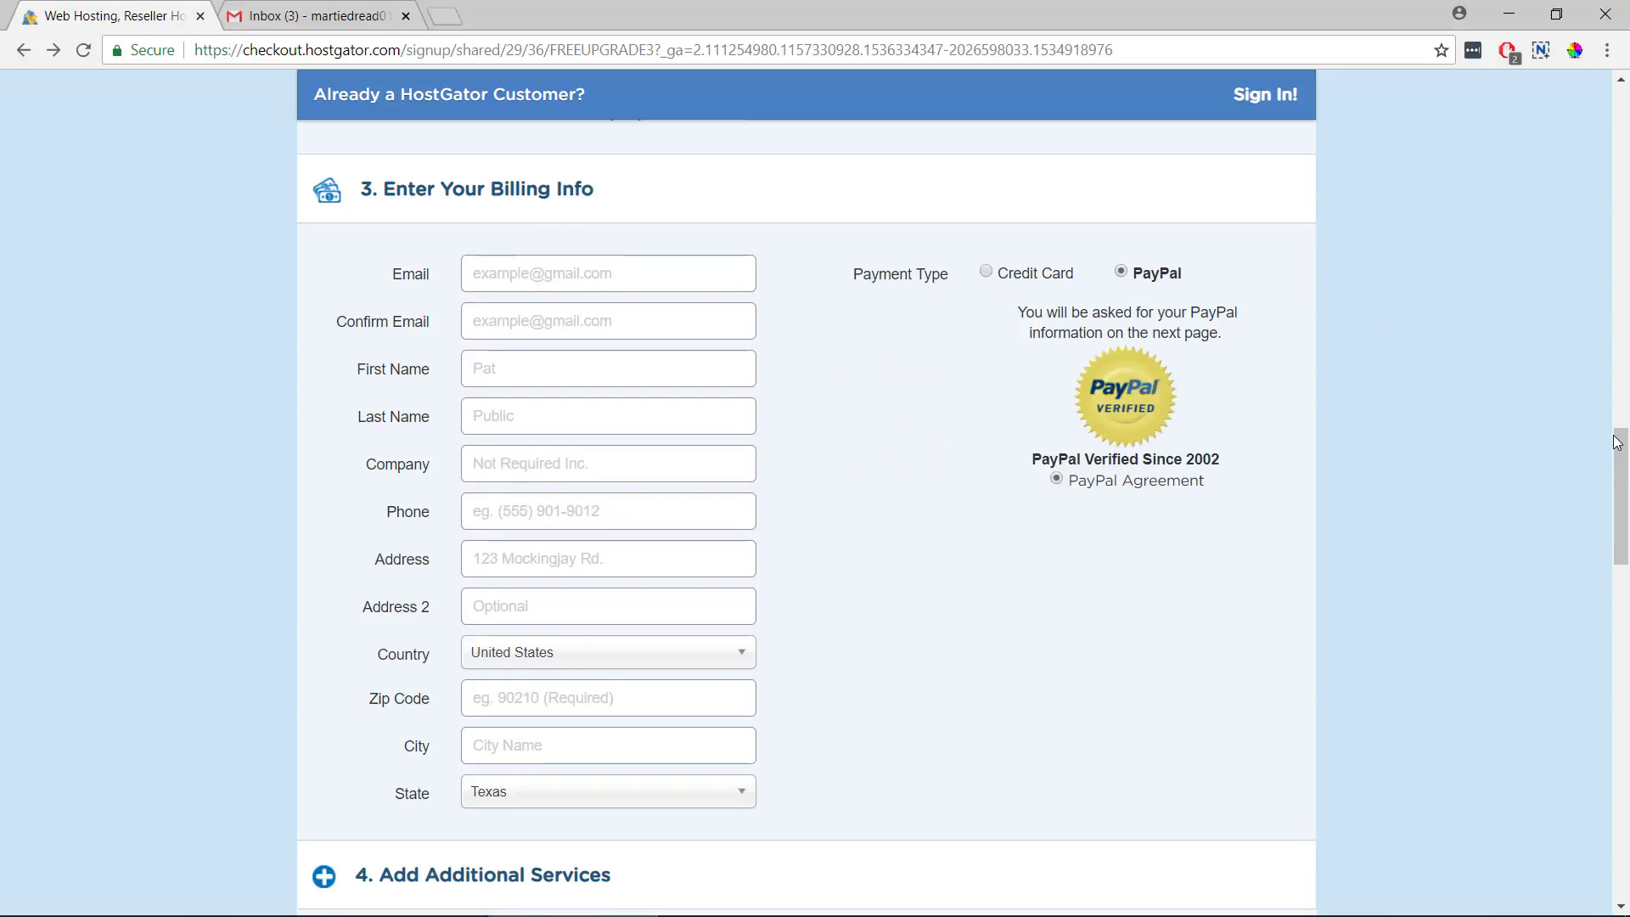
drag(1619, 453, 1619, 499)
scroll(1618, 499, down, 3)
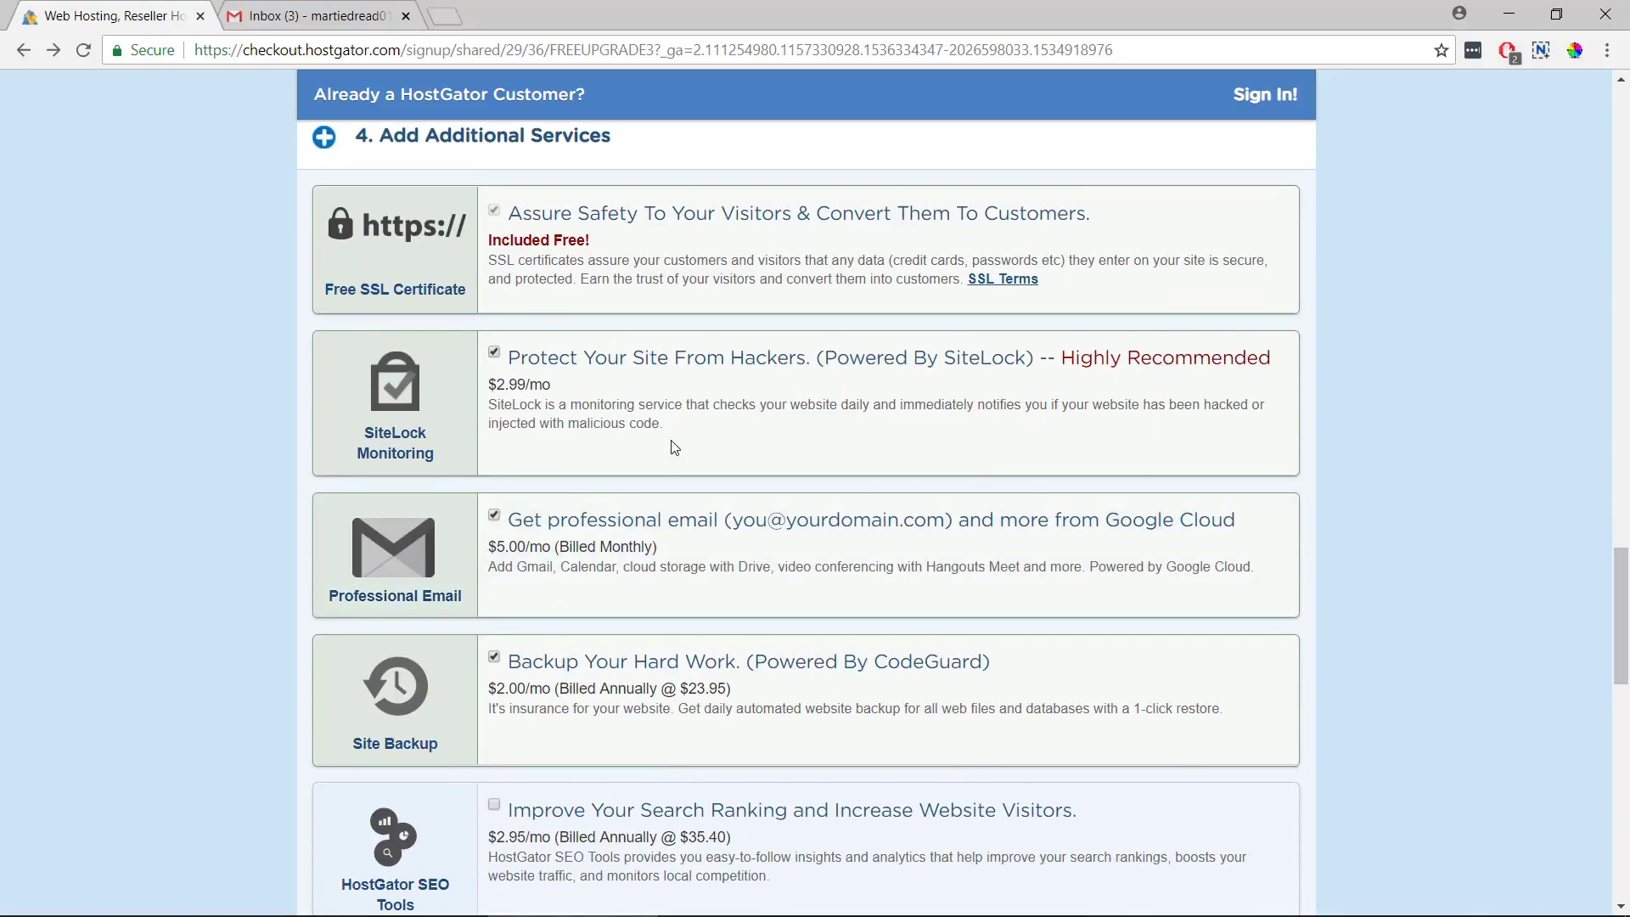
click(494, 353)
click(495, 516)
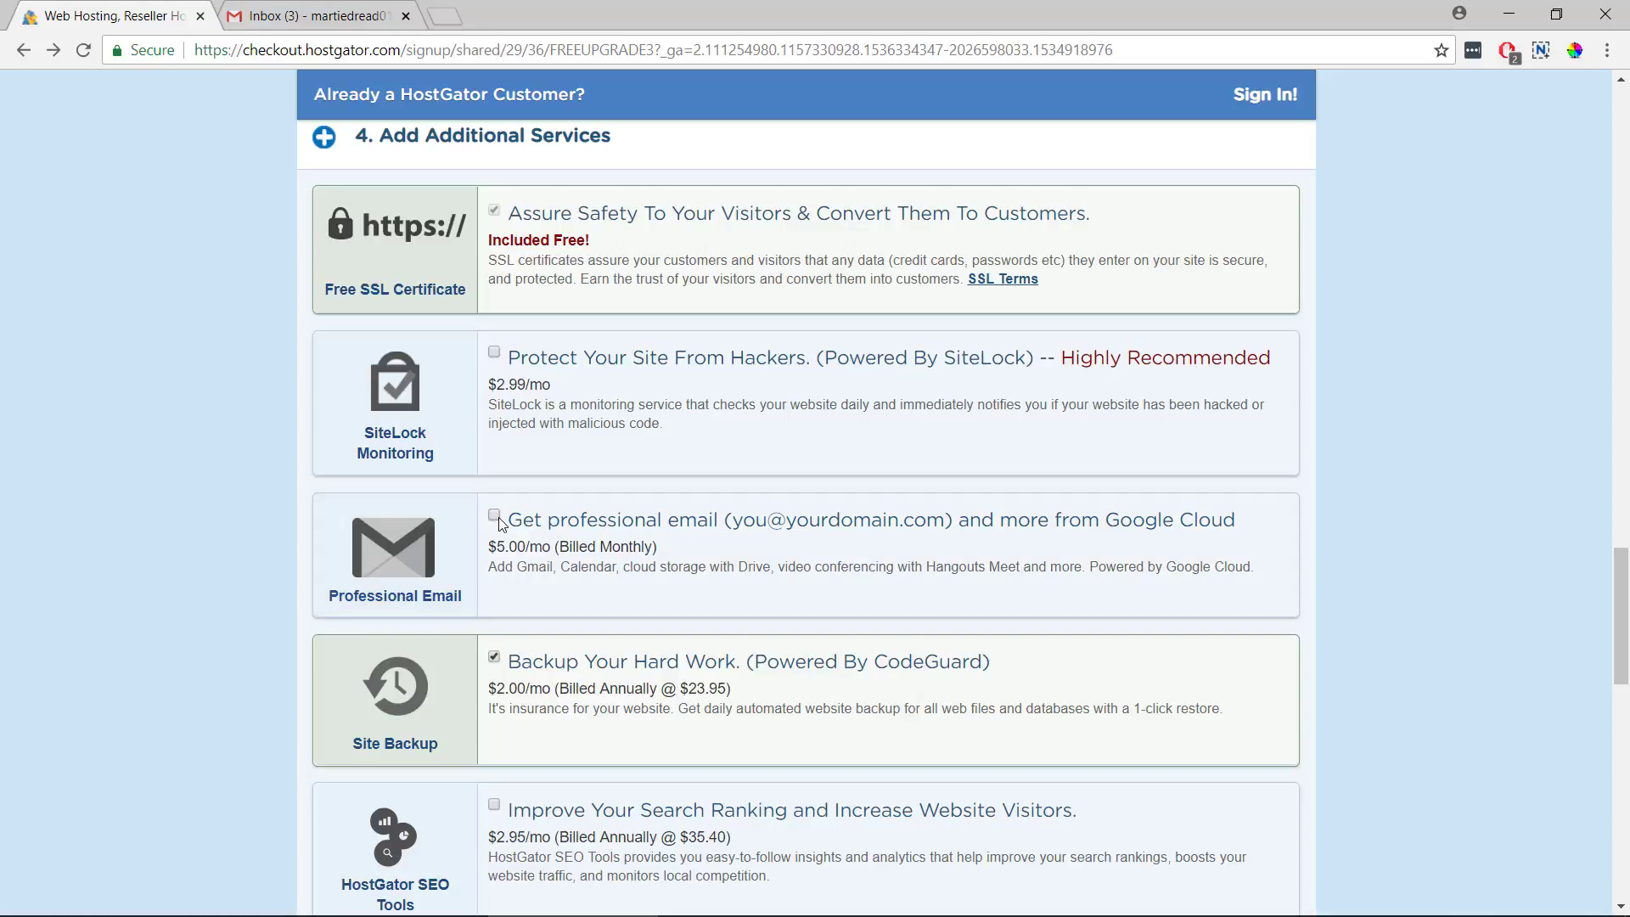
click(494, 658)
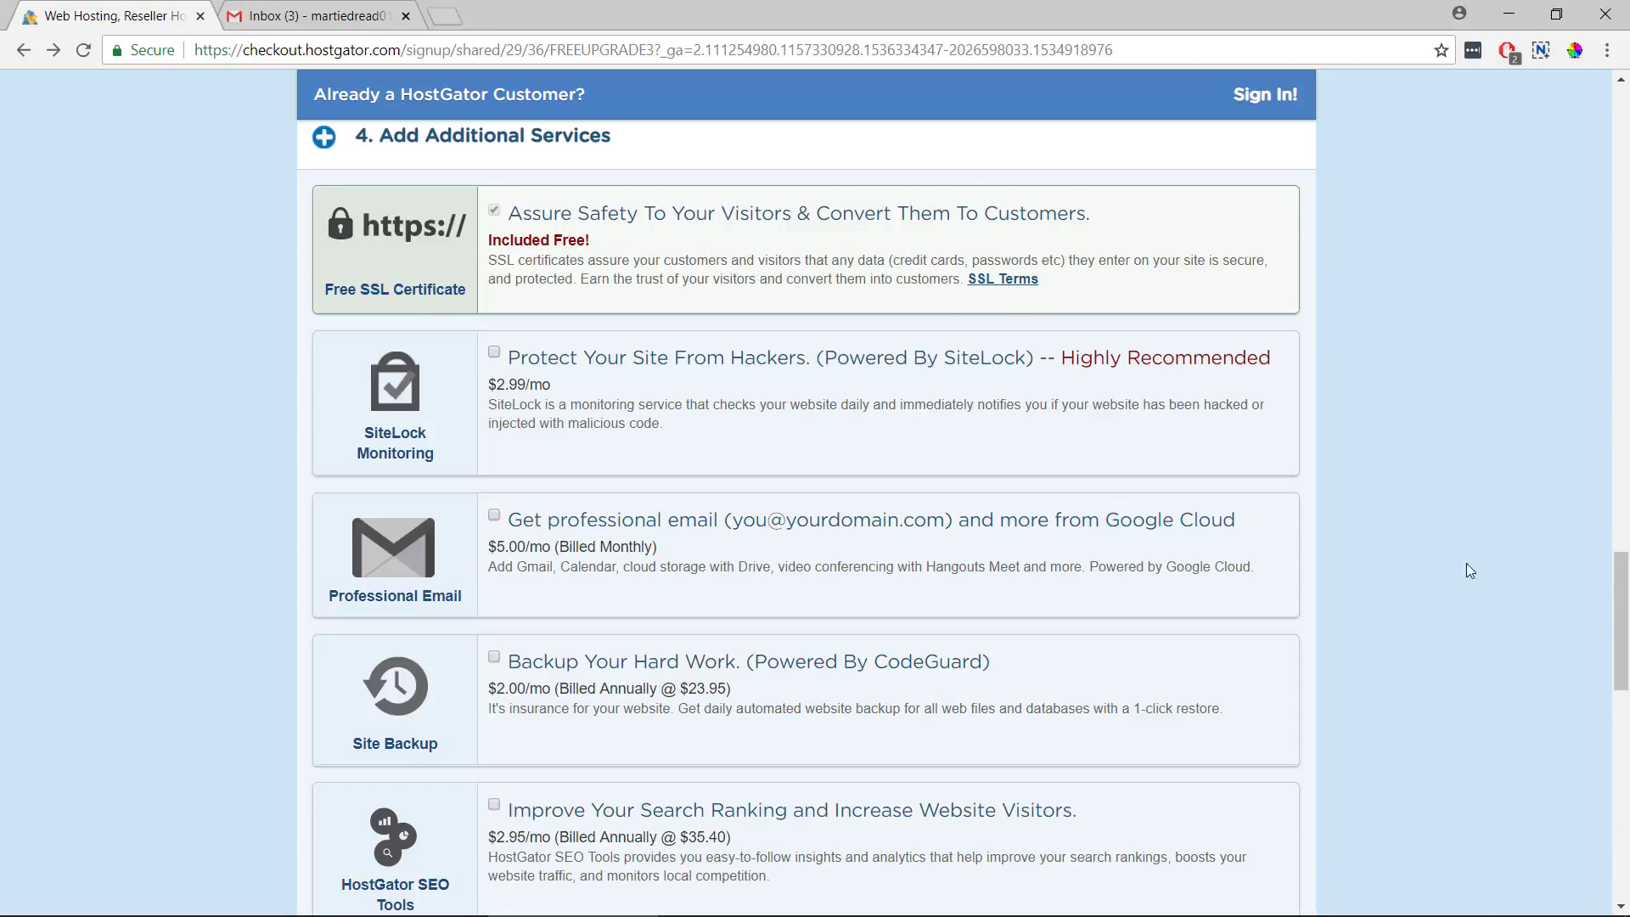
drag(1623, 581, 1625, 704)
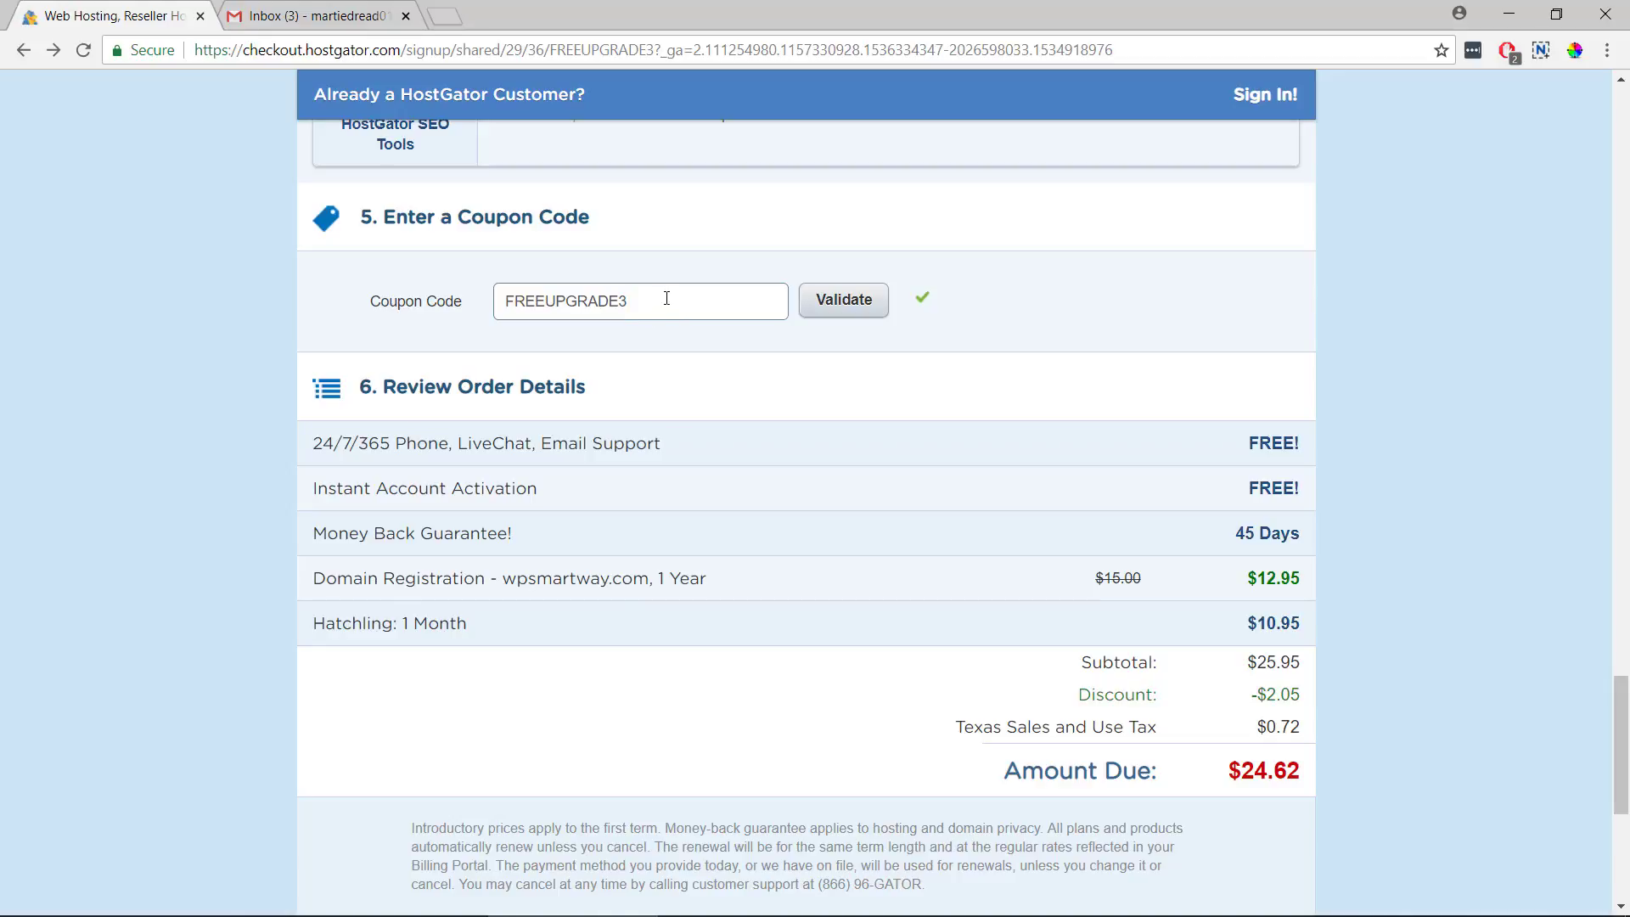
Step: Replace coupon FREEUPGRADE3 with INSTALLWP1 and validate it, bringing the amount due to $12.96
click(629, 302)
drag(628, 302, 409, 304)
key(BackSpace)
text(INSTALLWP1)
click(823, 305)
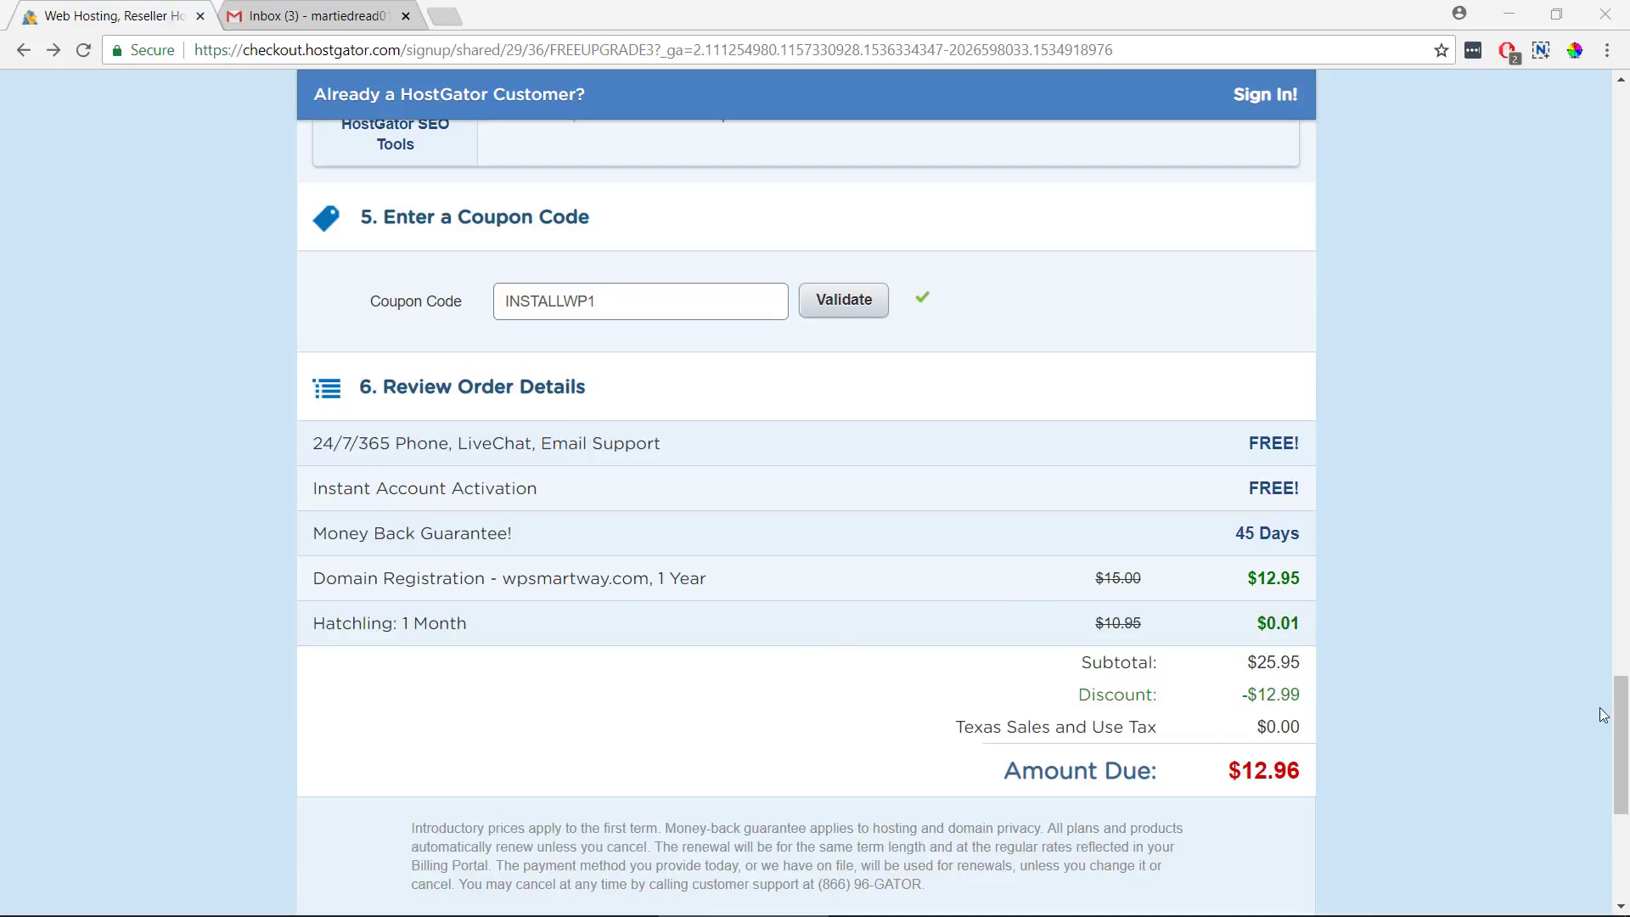
scroll(501, 513, down, 2)
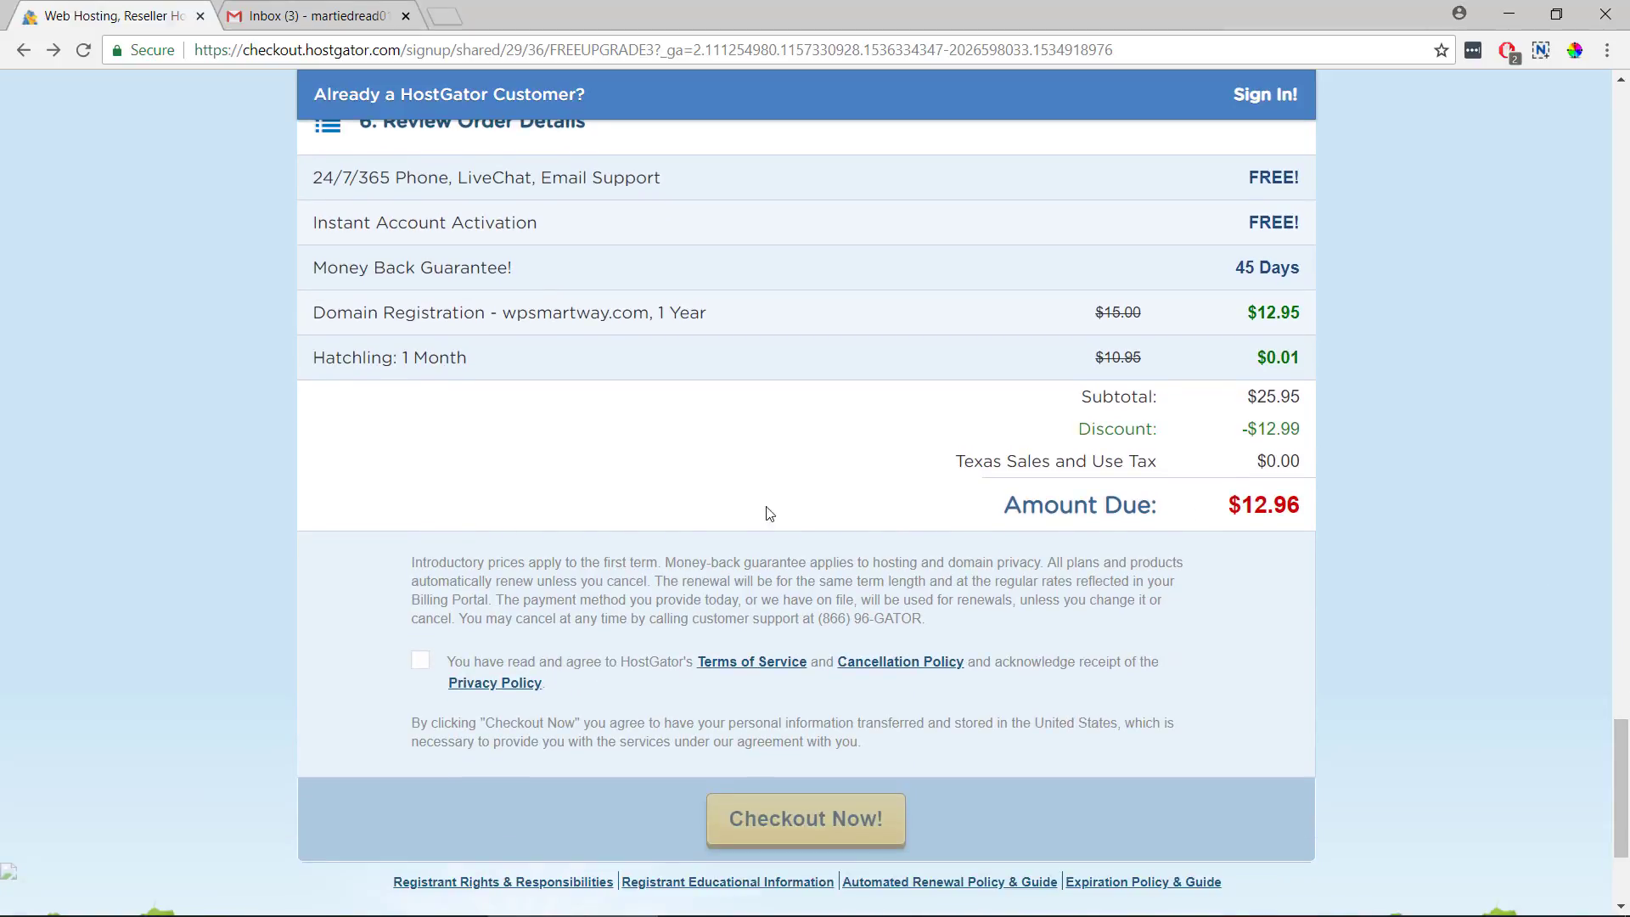
Step: Tick the HostGator Terms of Service checkbox
click(424, 663)
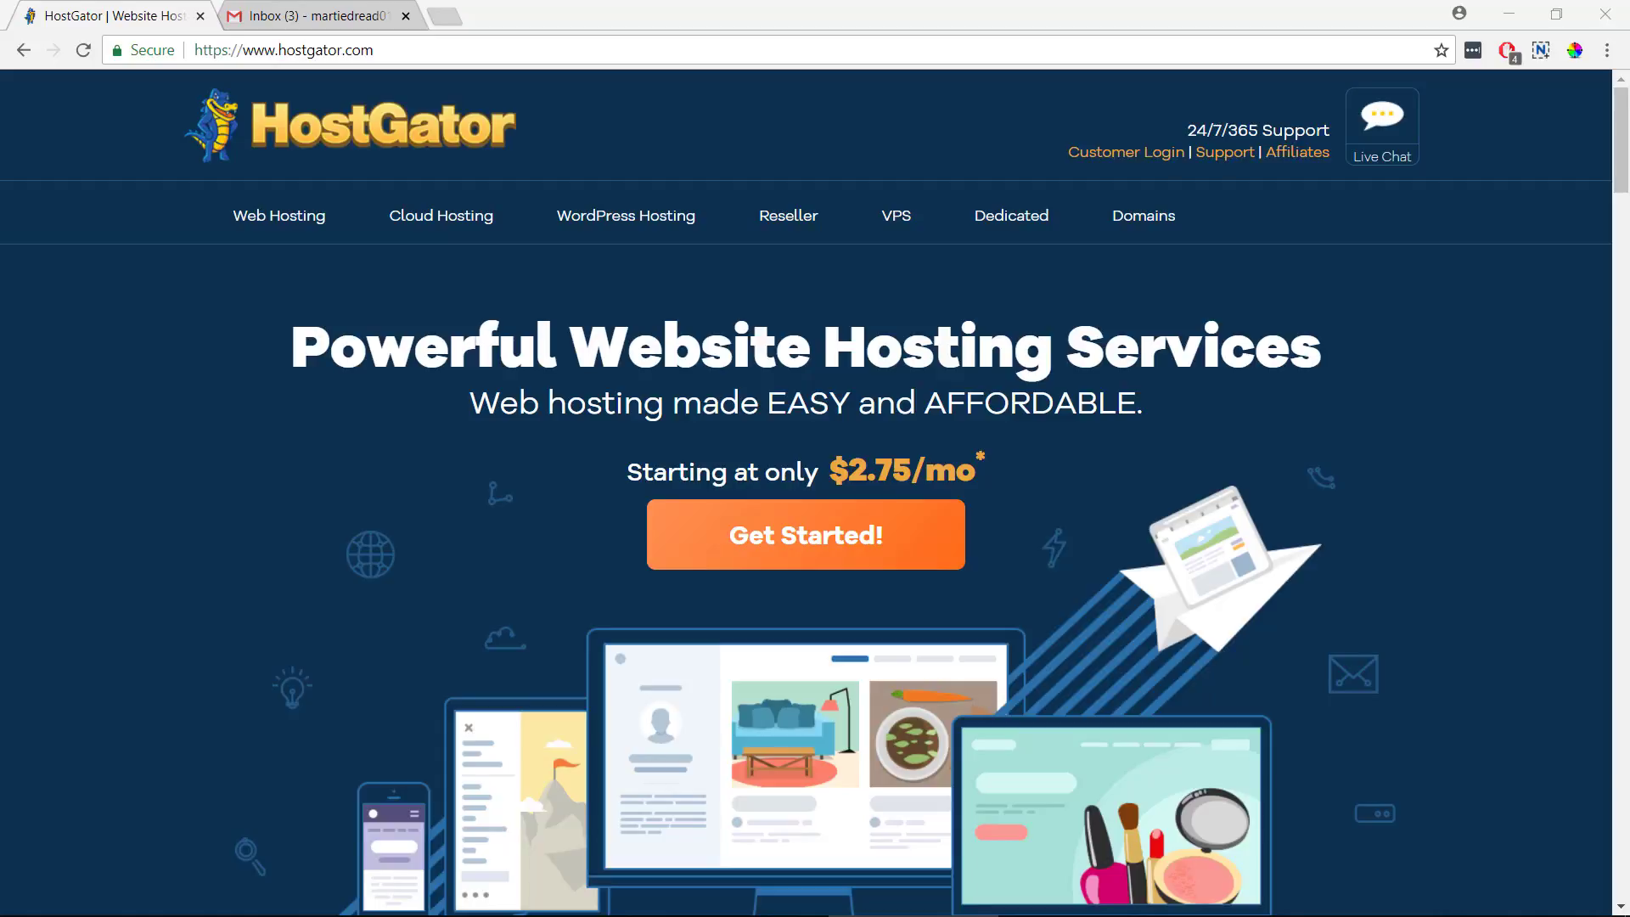
Step: Copy the username from the 'Your Account Info' email into the cPanel login form
click(274, 13)
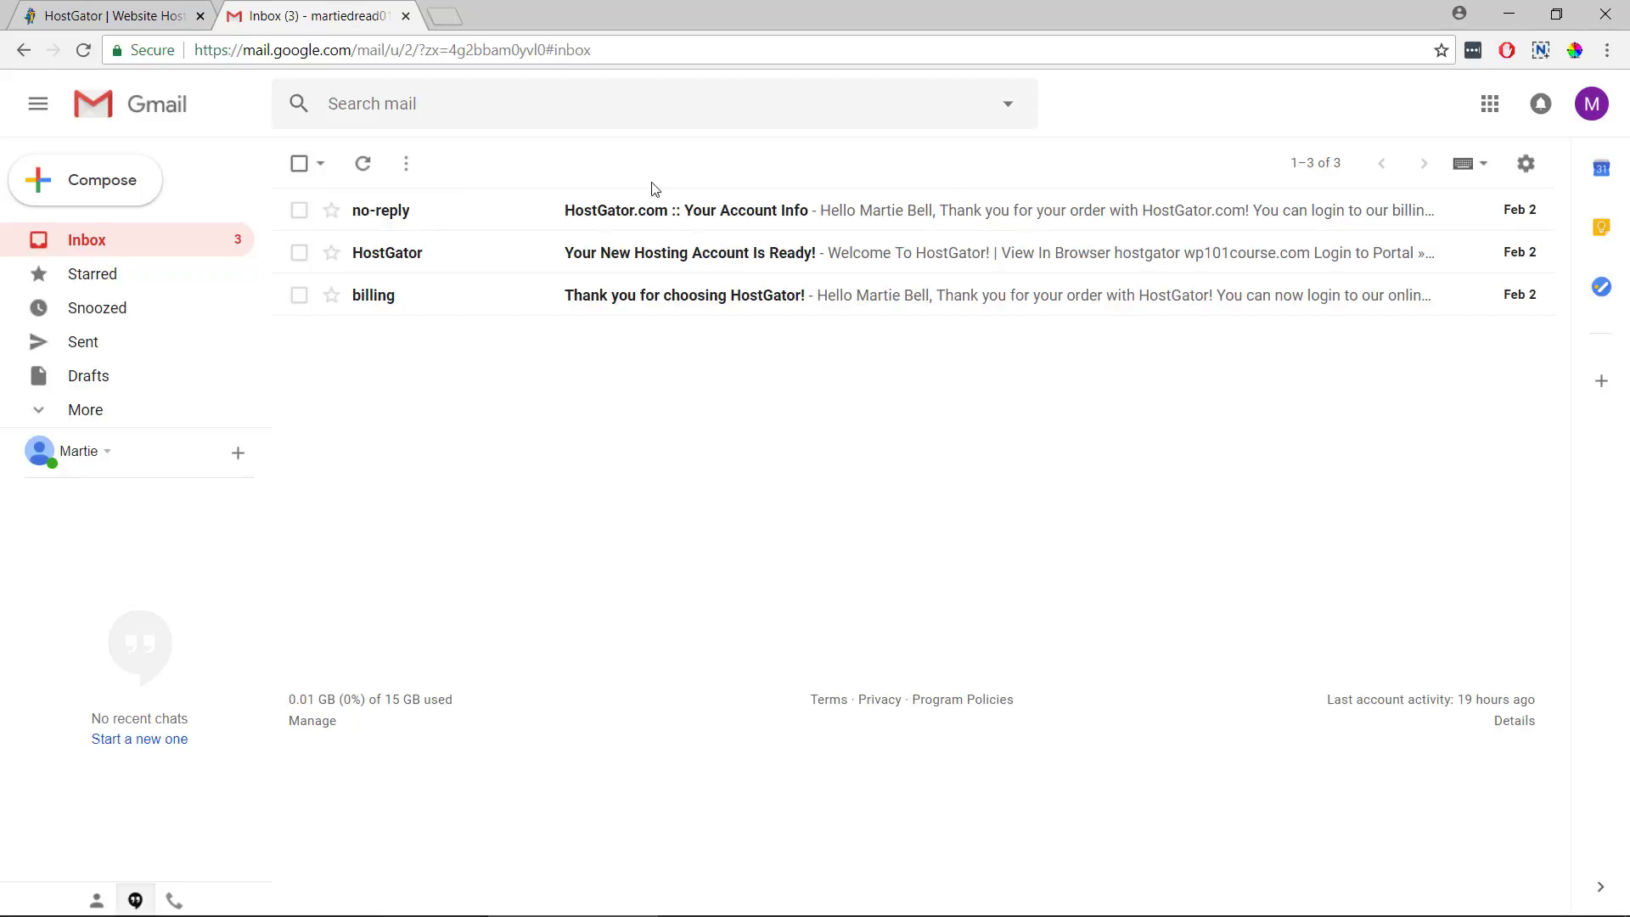
click(769, 214)
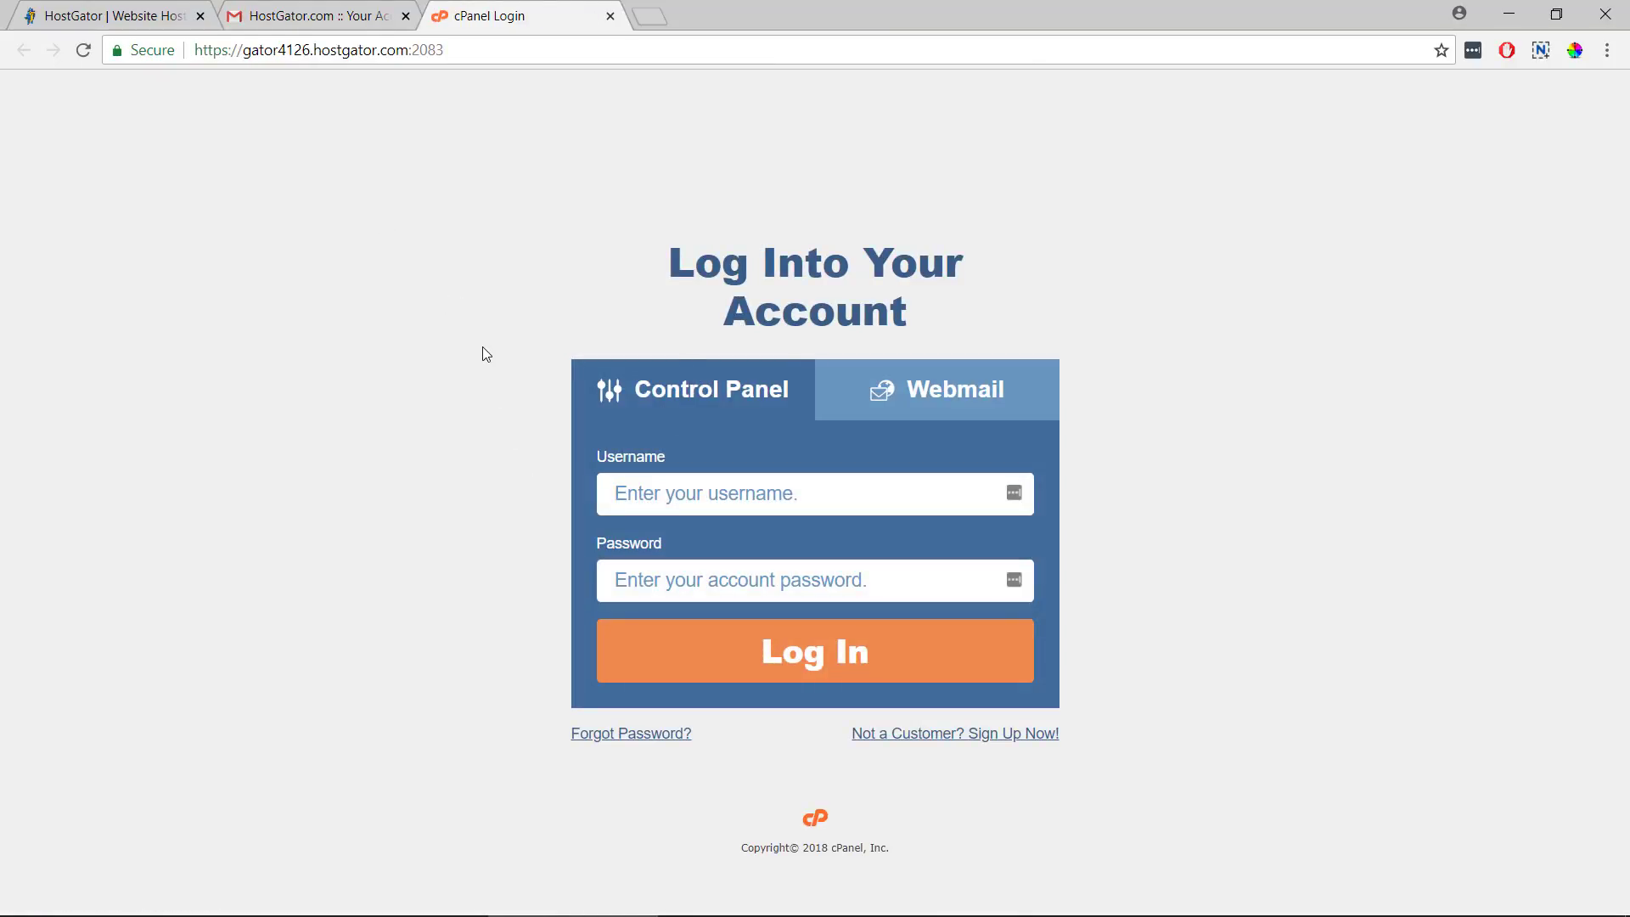
click(284, 17)
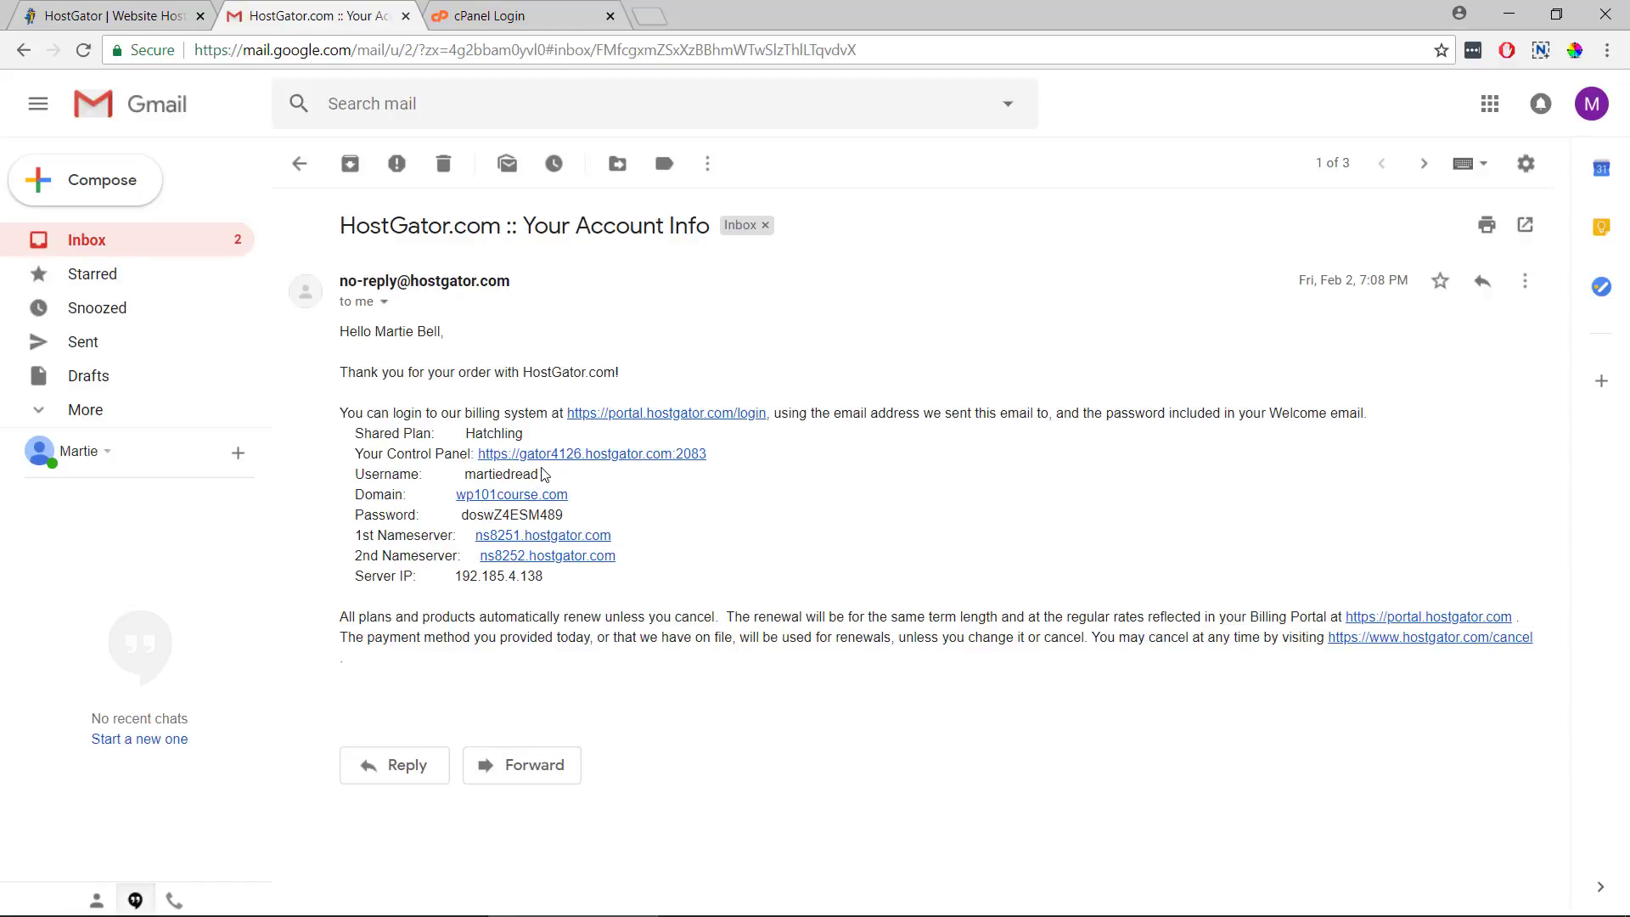
drag(540, 475, 464, 474)
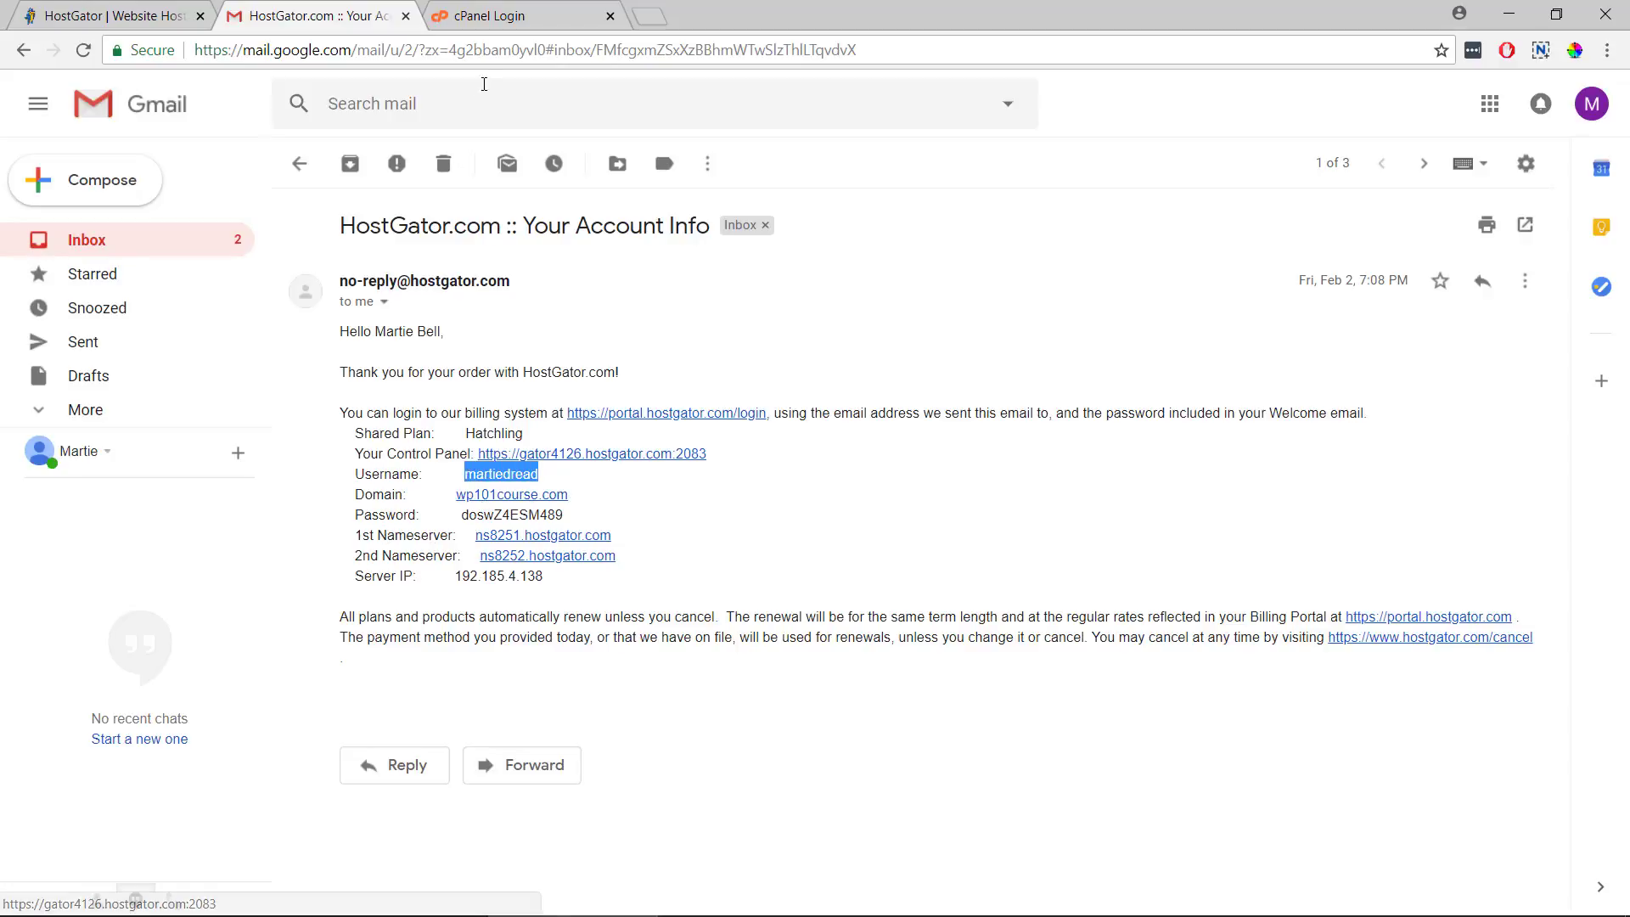
click(502, 17)
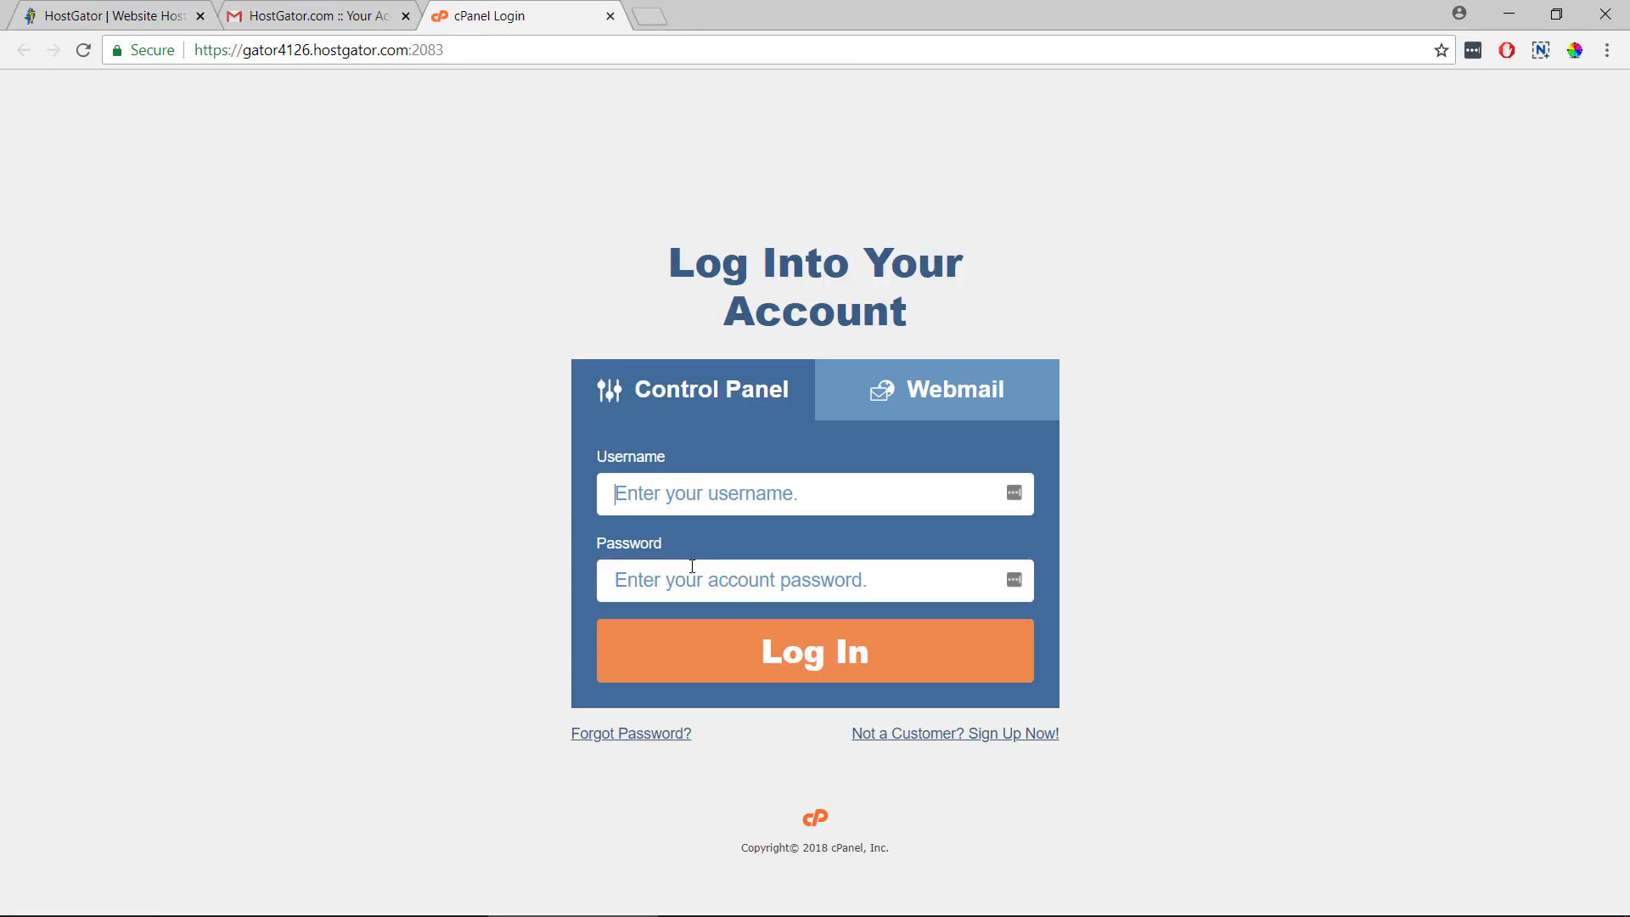
click(742, 499)
key(ctrl+v)
Step: Copy the password from the account email into the cPanel login password field
click(256, 17)
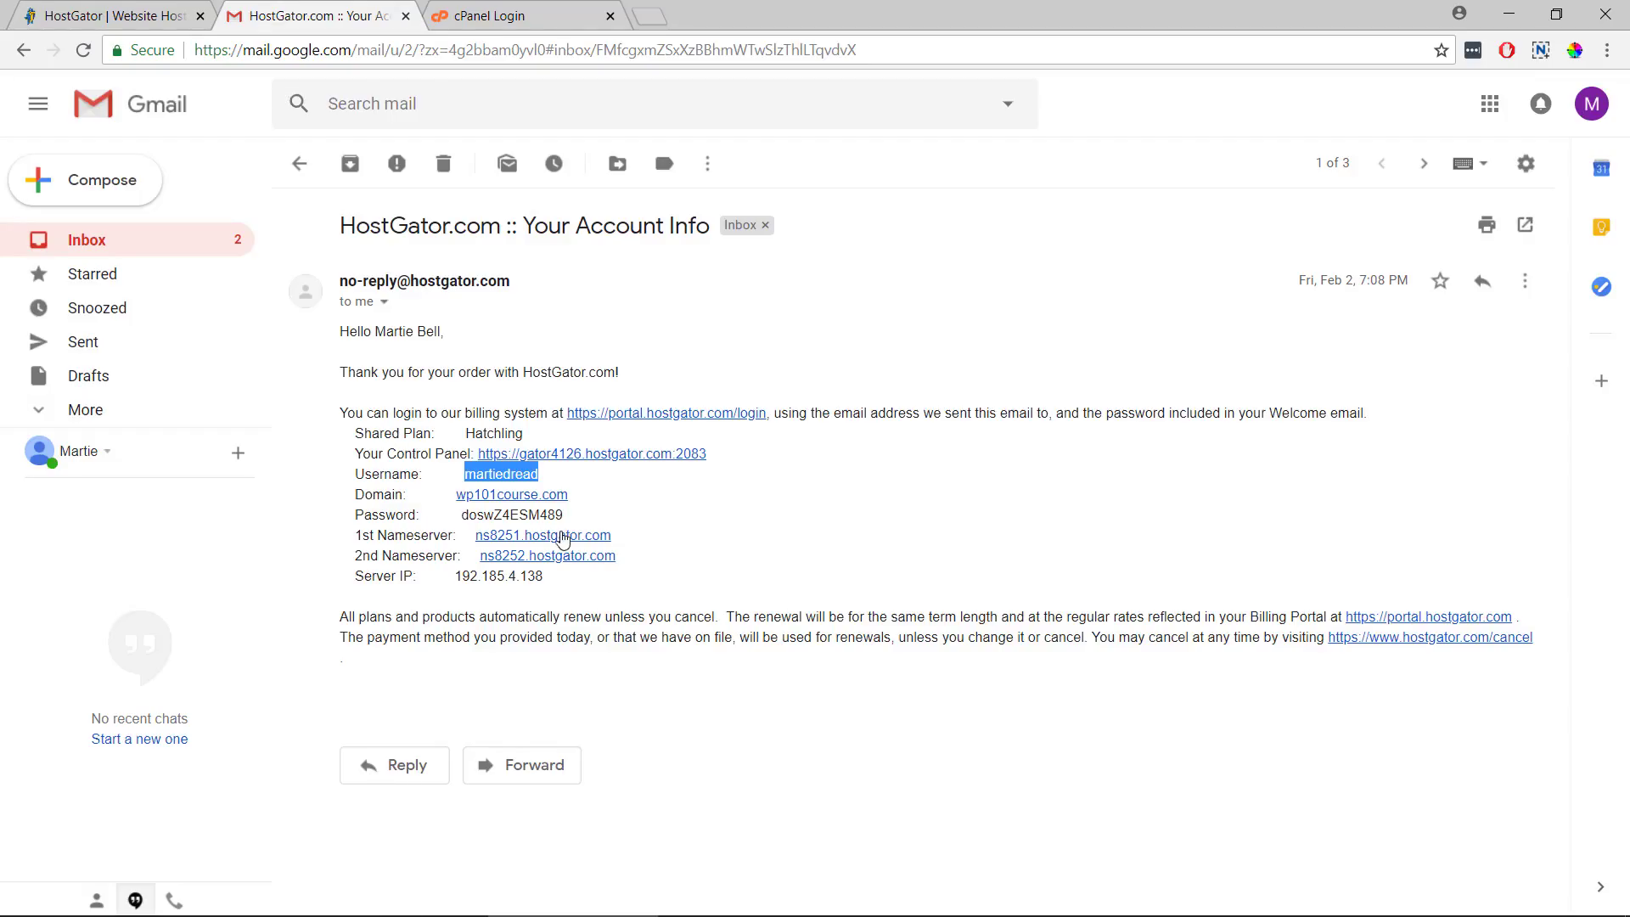
drag(565, 515, 463, 519)
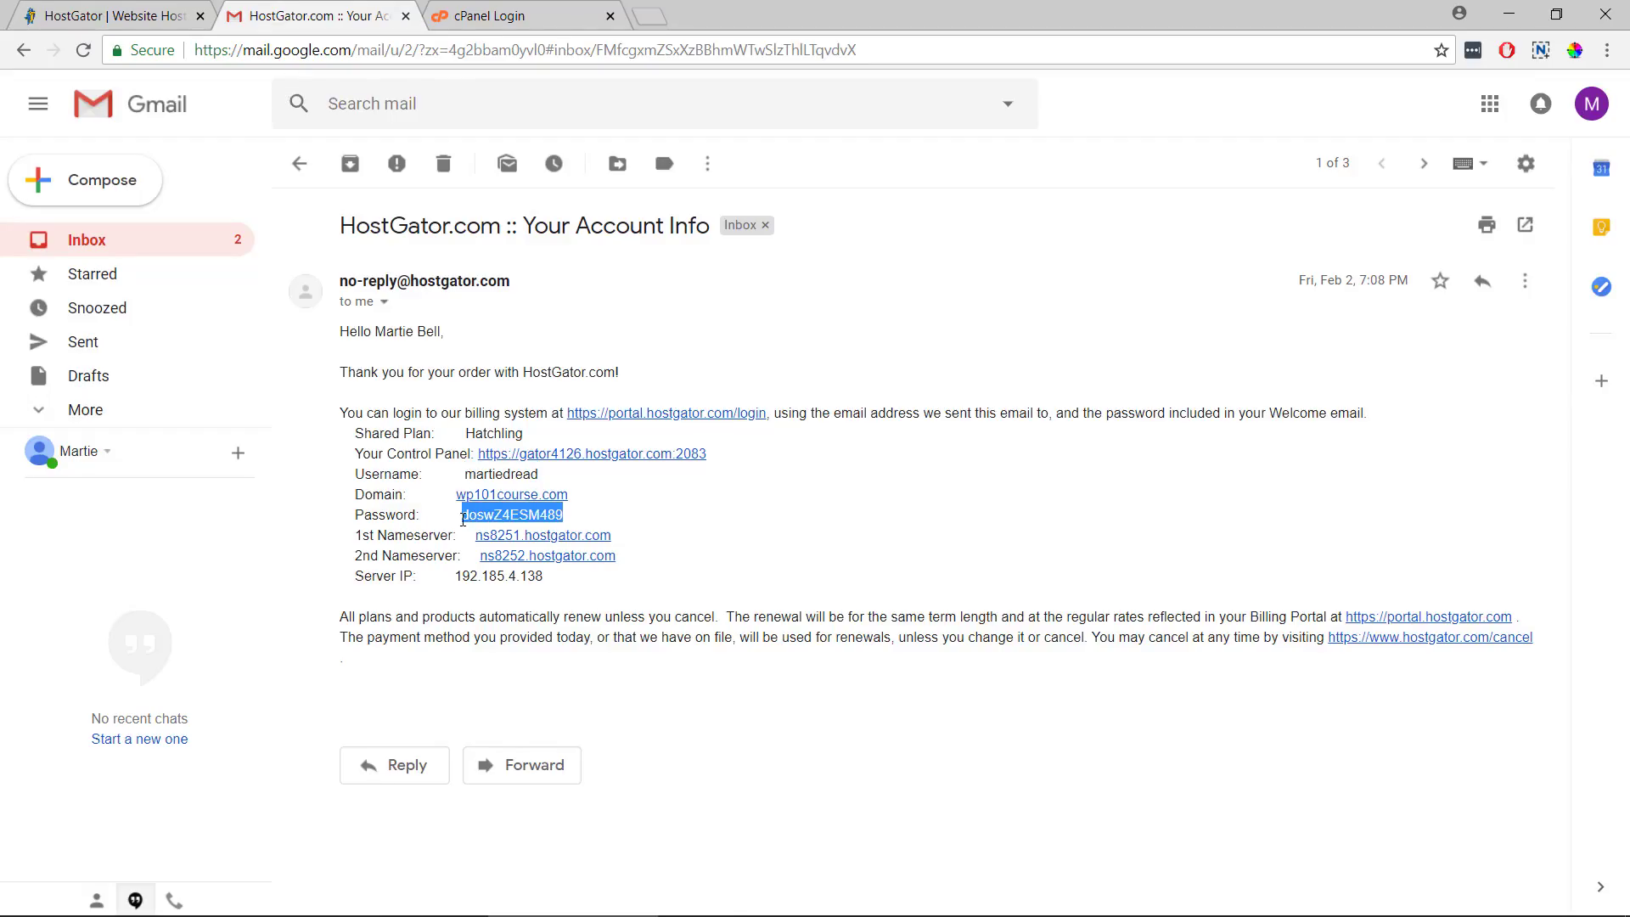
key(ctrl+c)
click(510, 15)
click(721, 574)
key(ctrl+v)
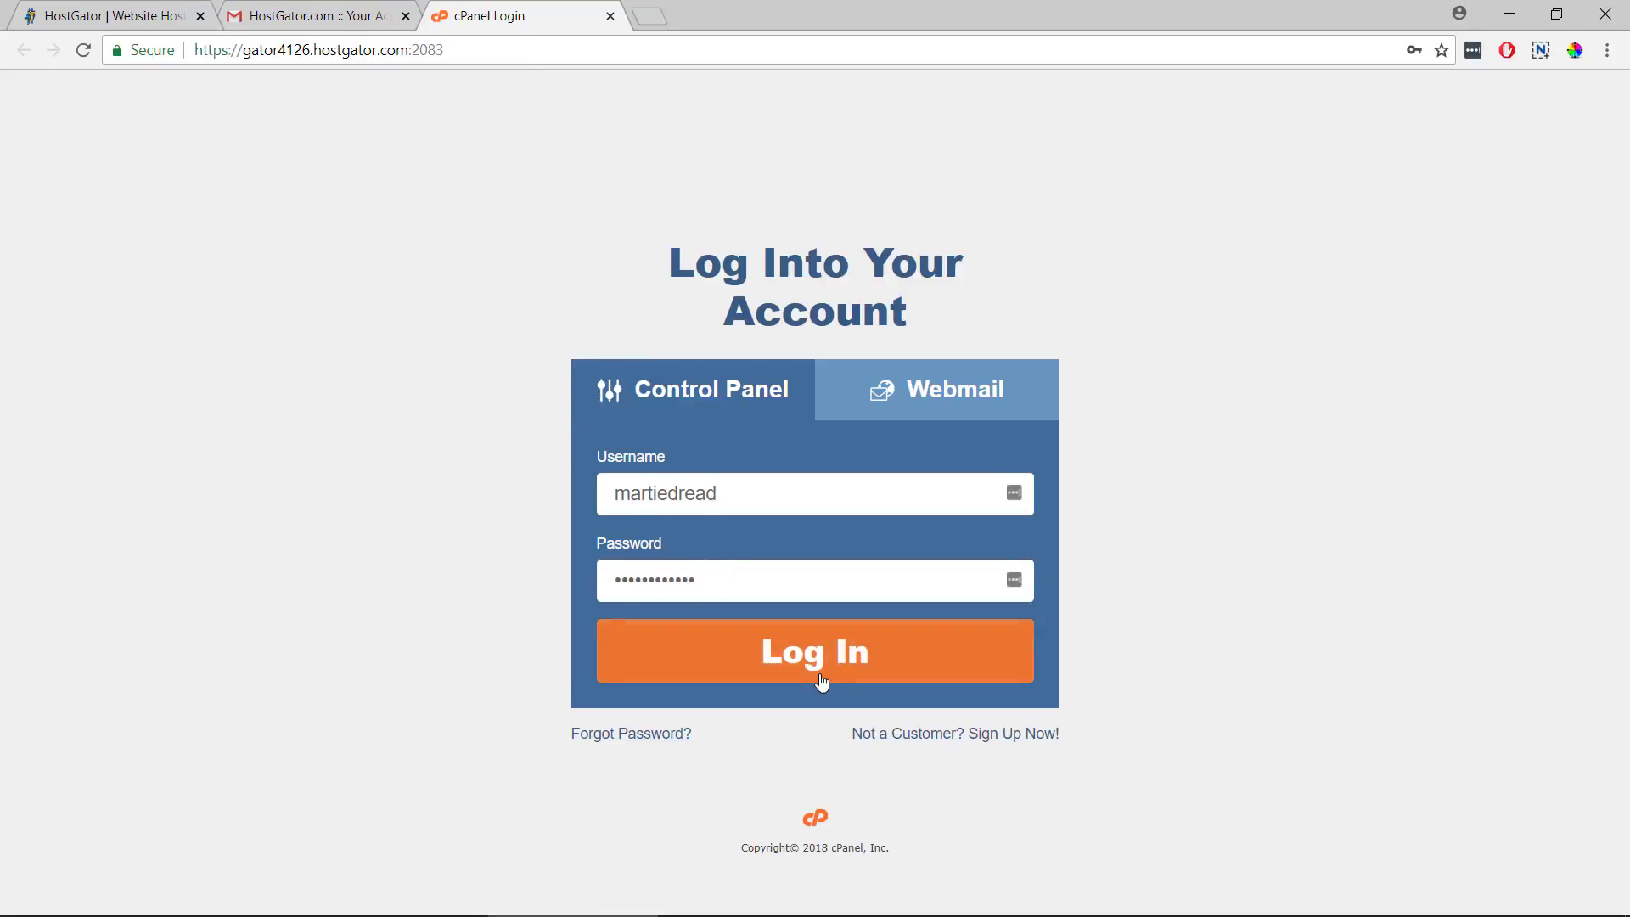
Step: Log in to cPanel and select WordPress under QuickInstall's One-Click Installs
click(822, 683)
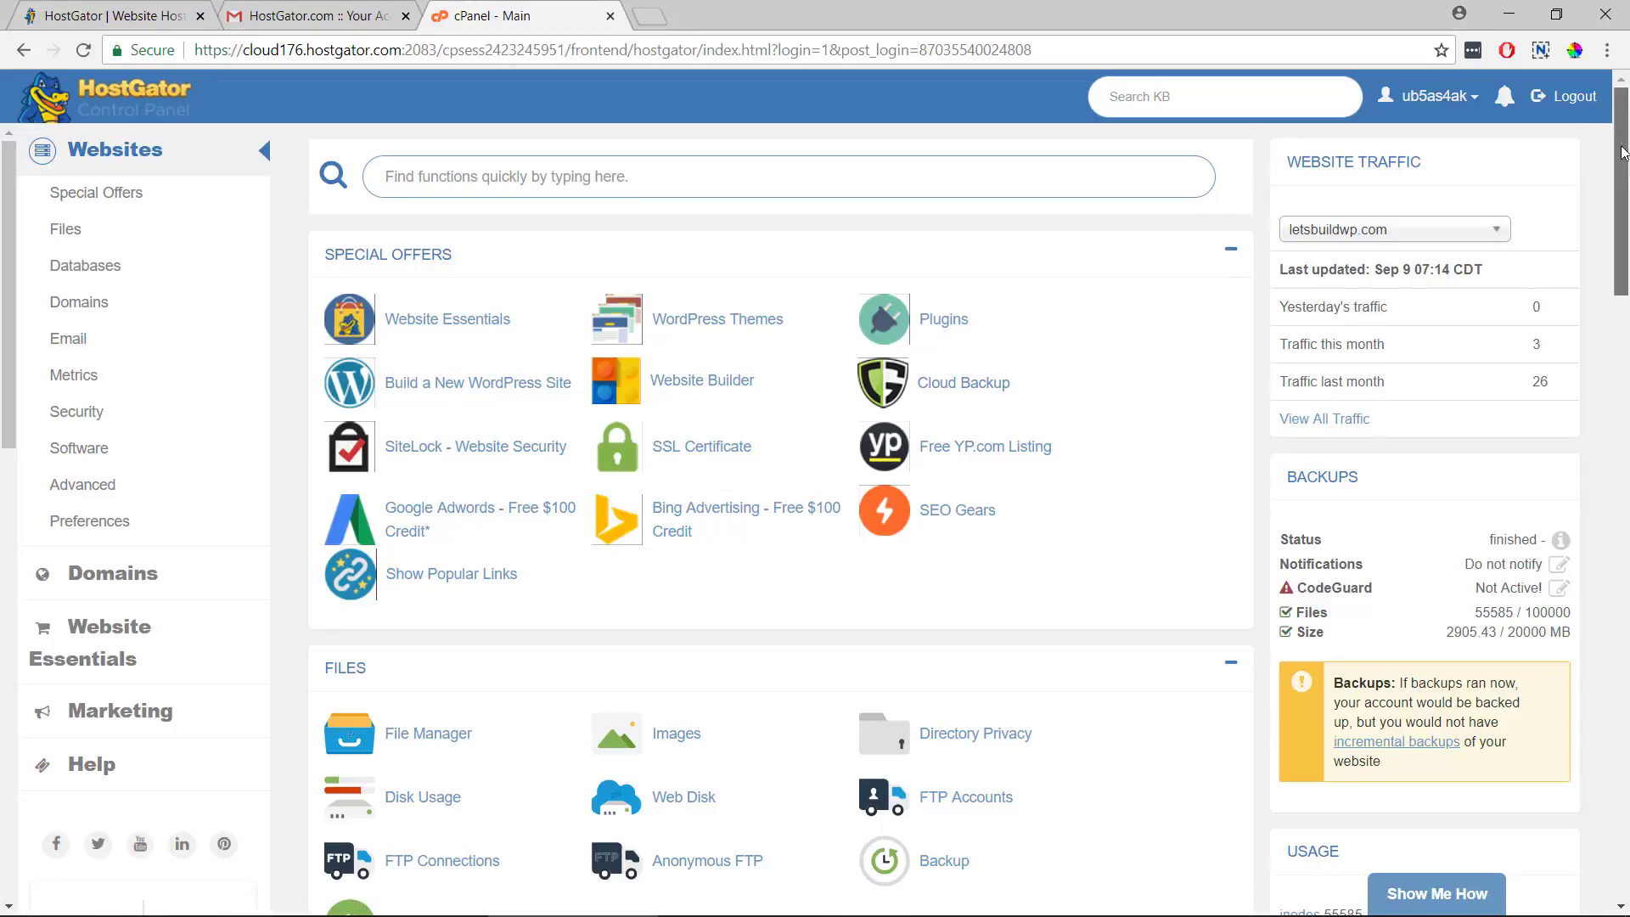
drag(1618, 181, 1611, 699)
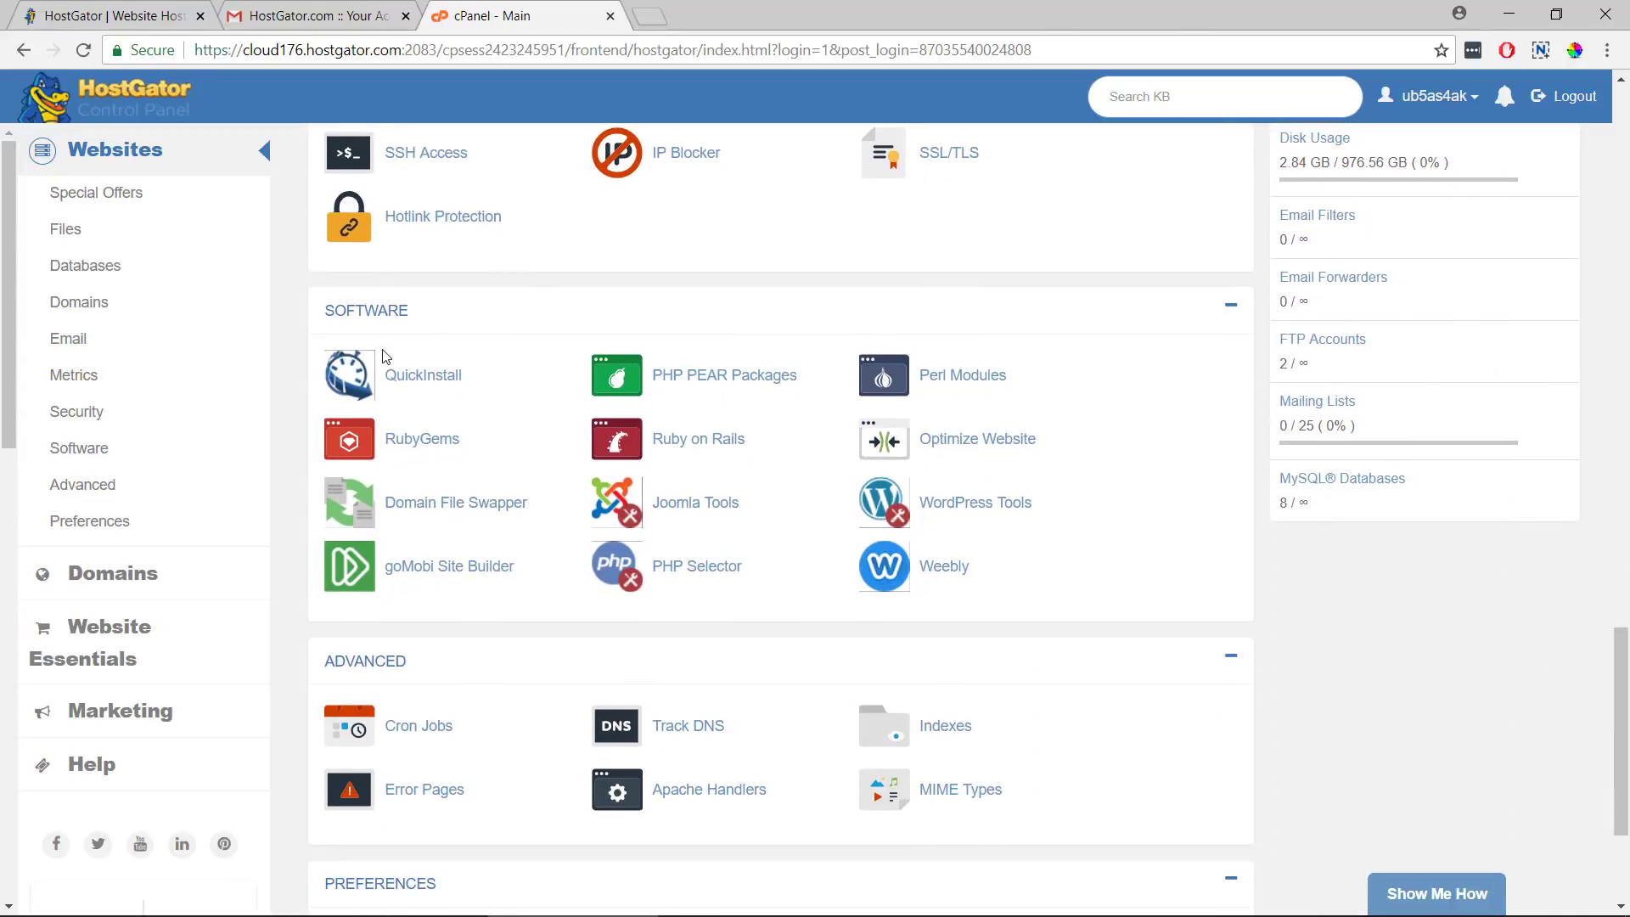
click(408, 378)
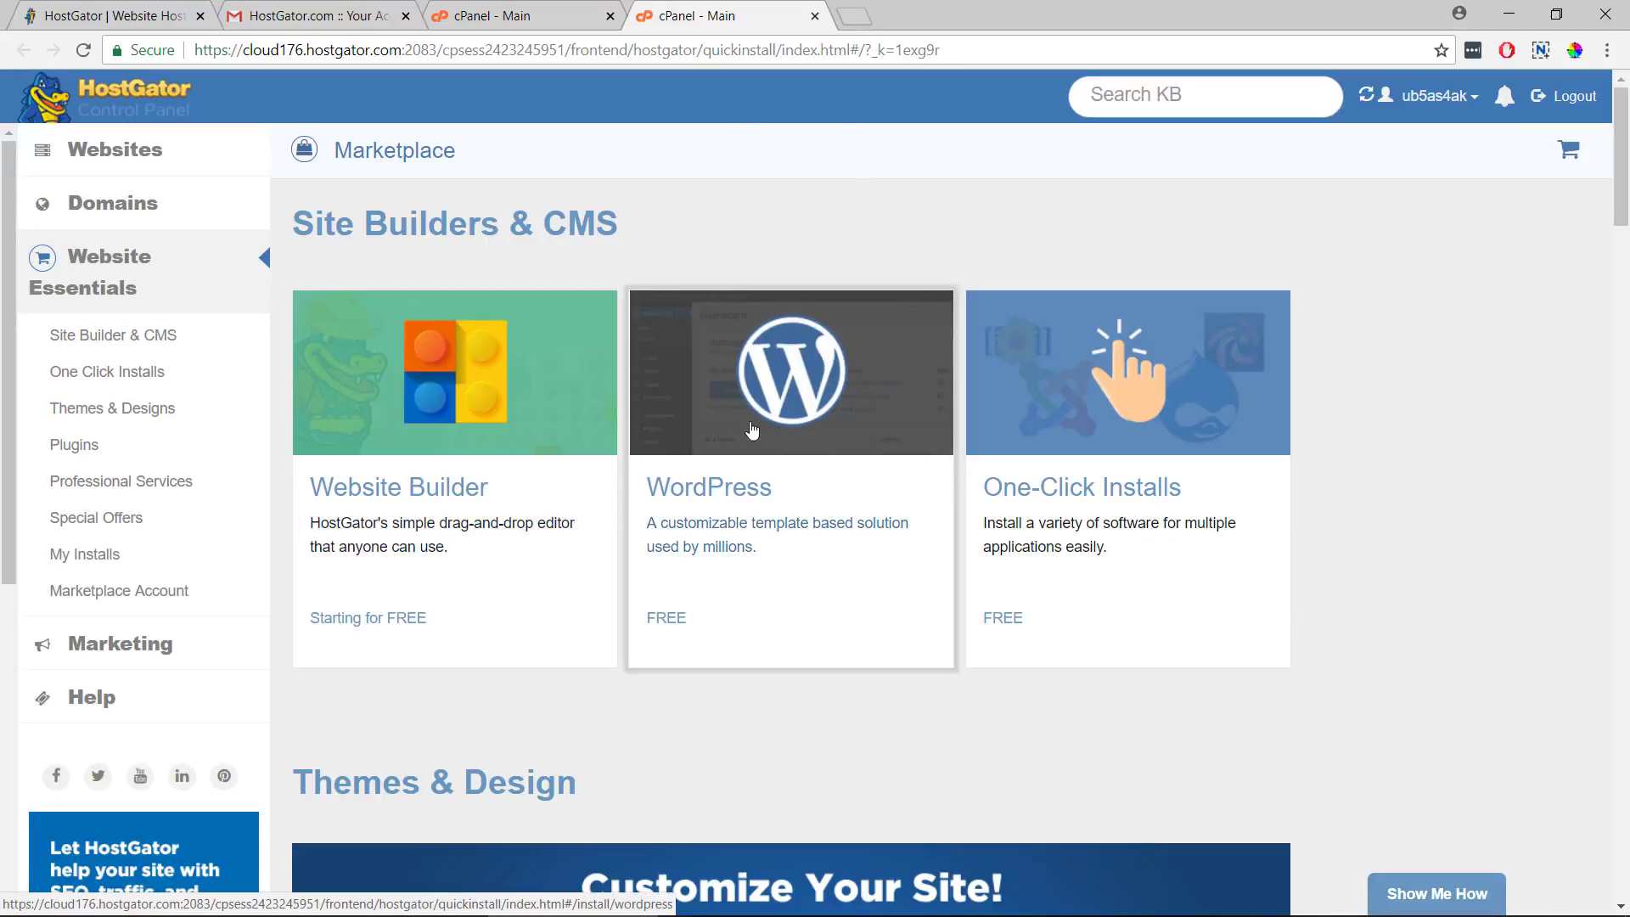
click(133, 380)
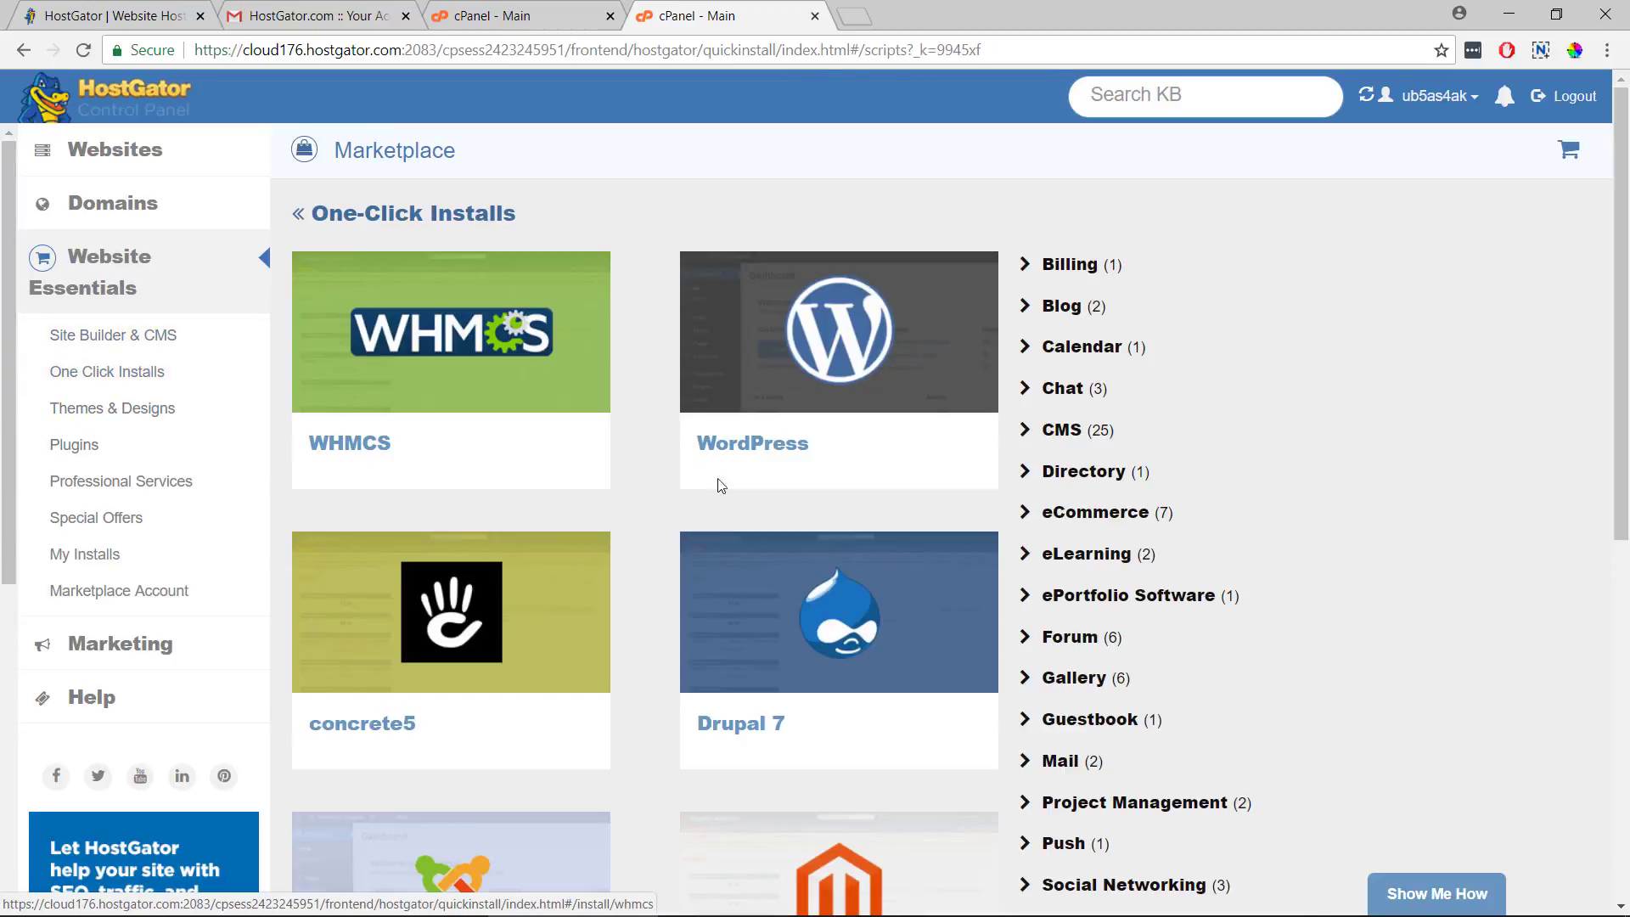
click(835, 325)
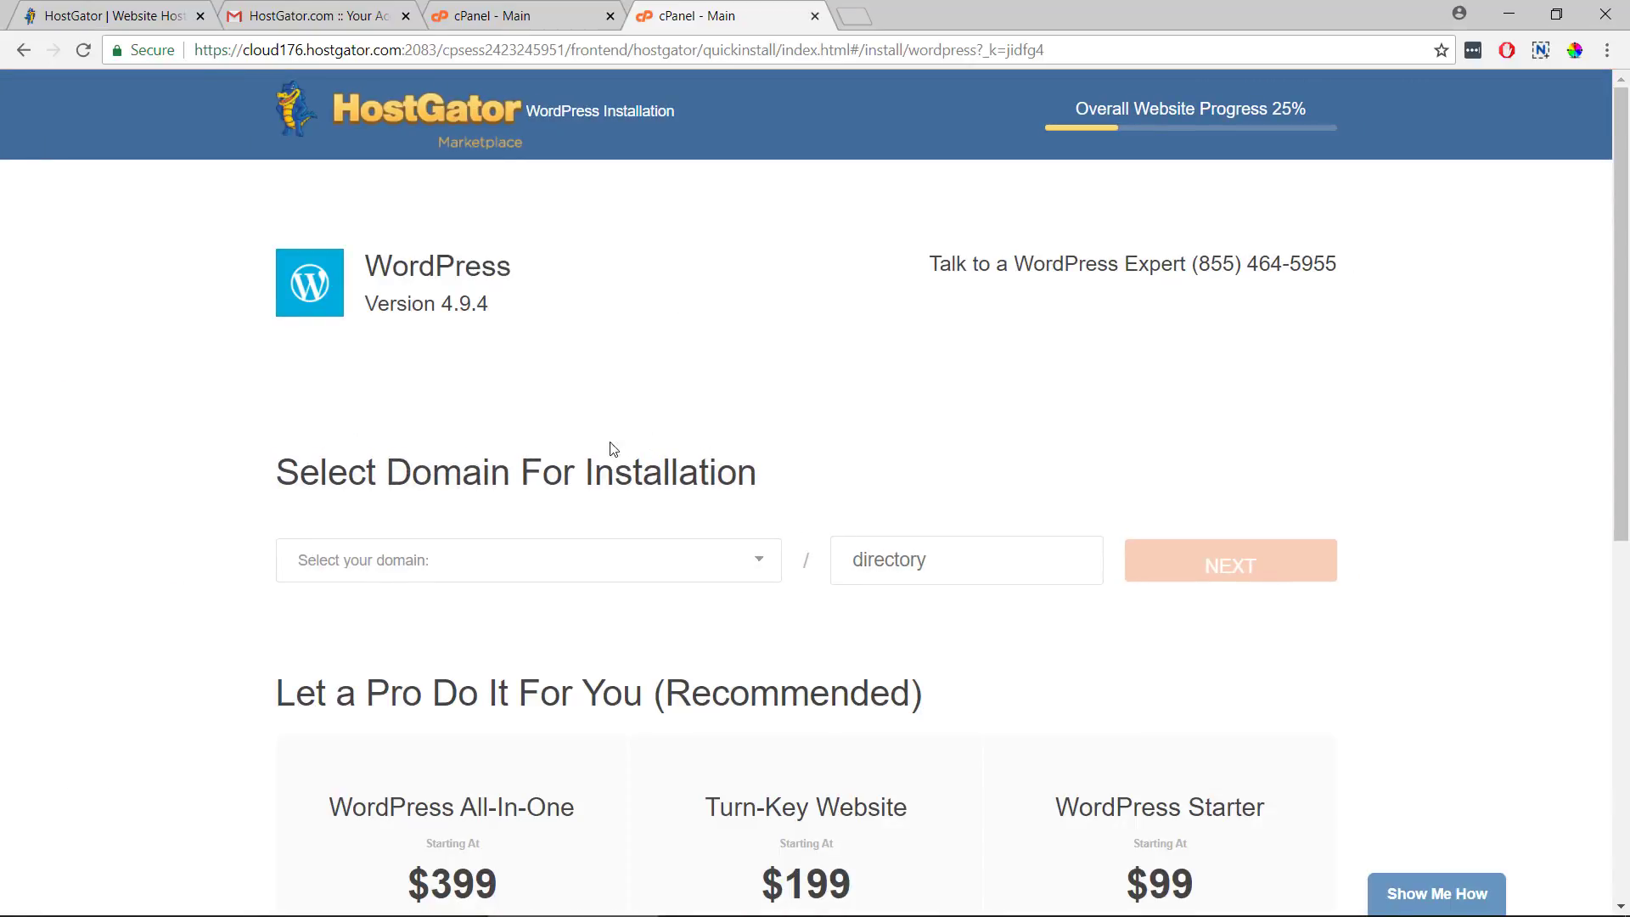
Step: Choose wpthesmartway.com as the install domain and continue to the WordPress install settings
click(471, 561)
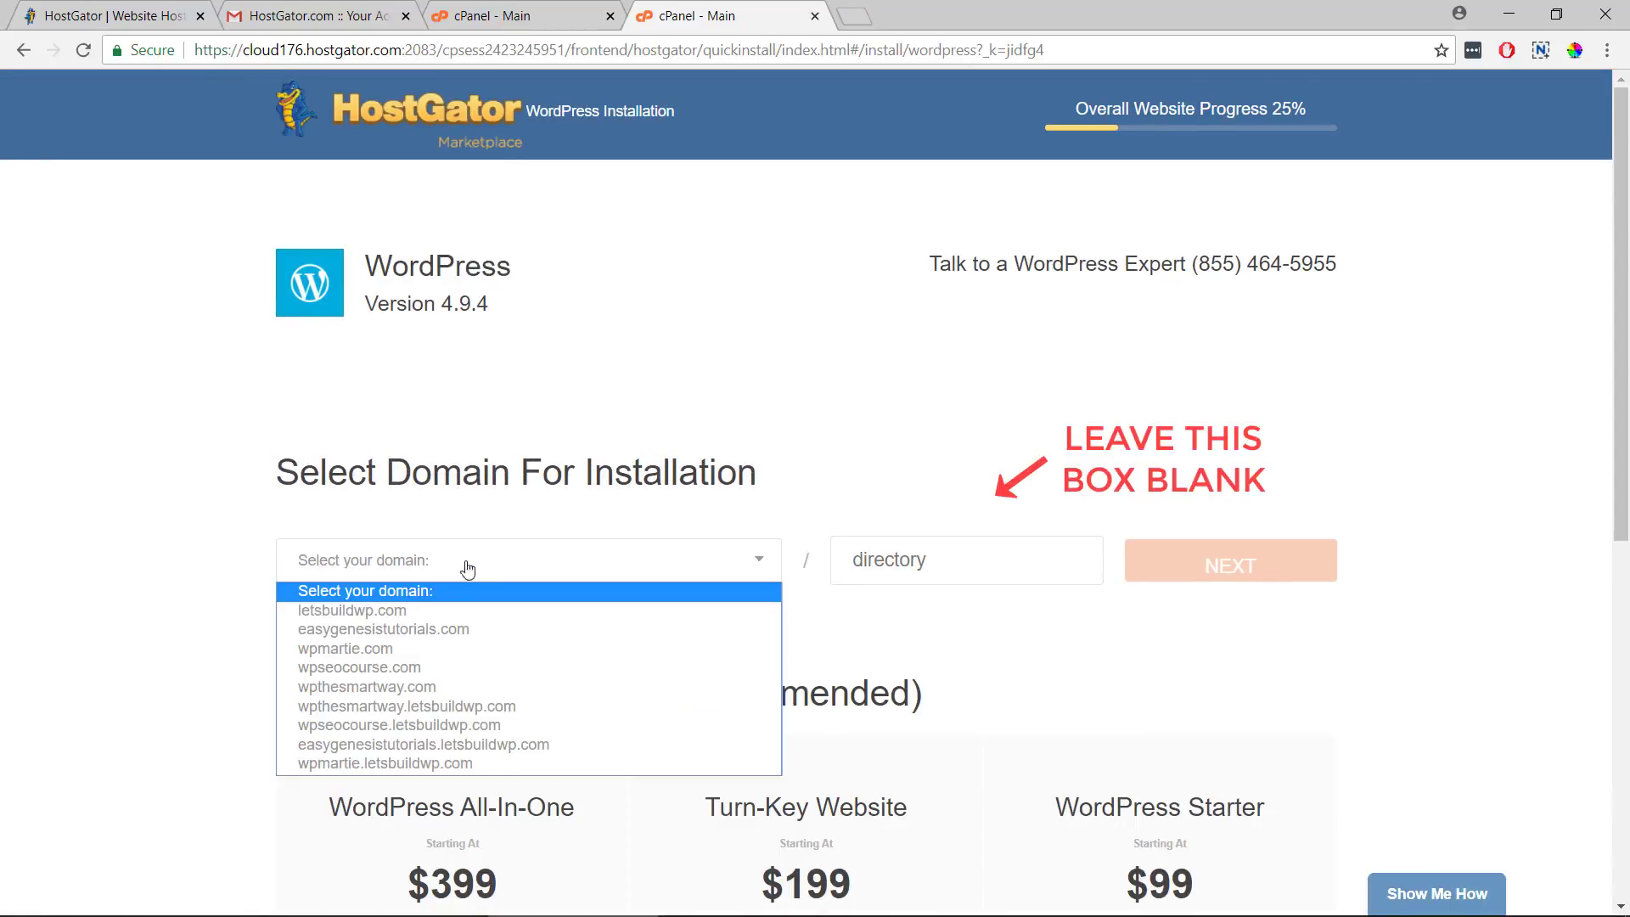
click(488, 686)
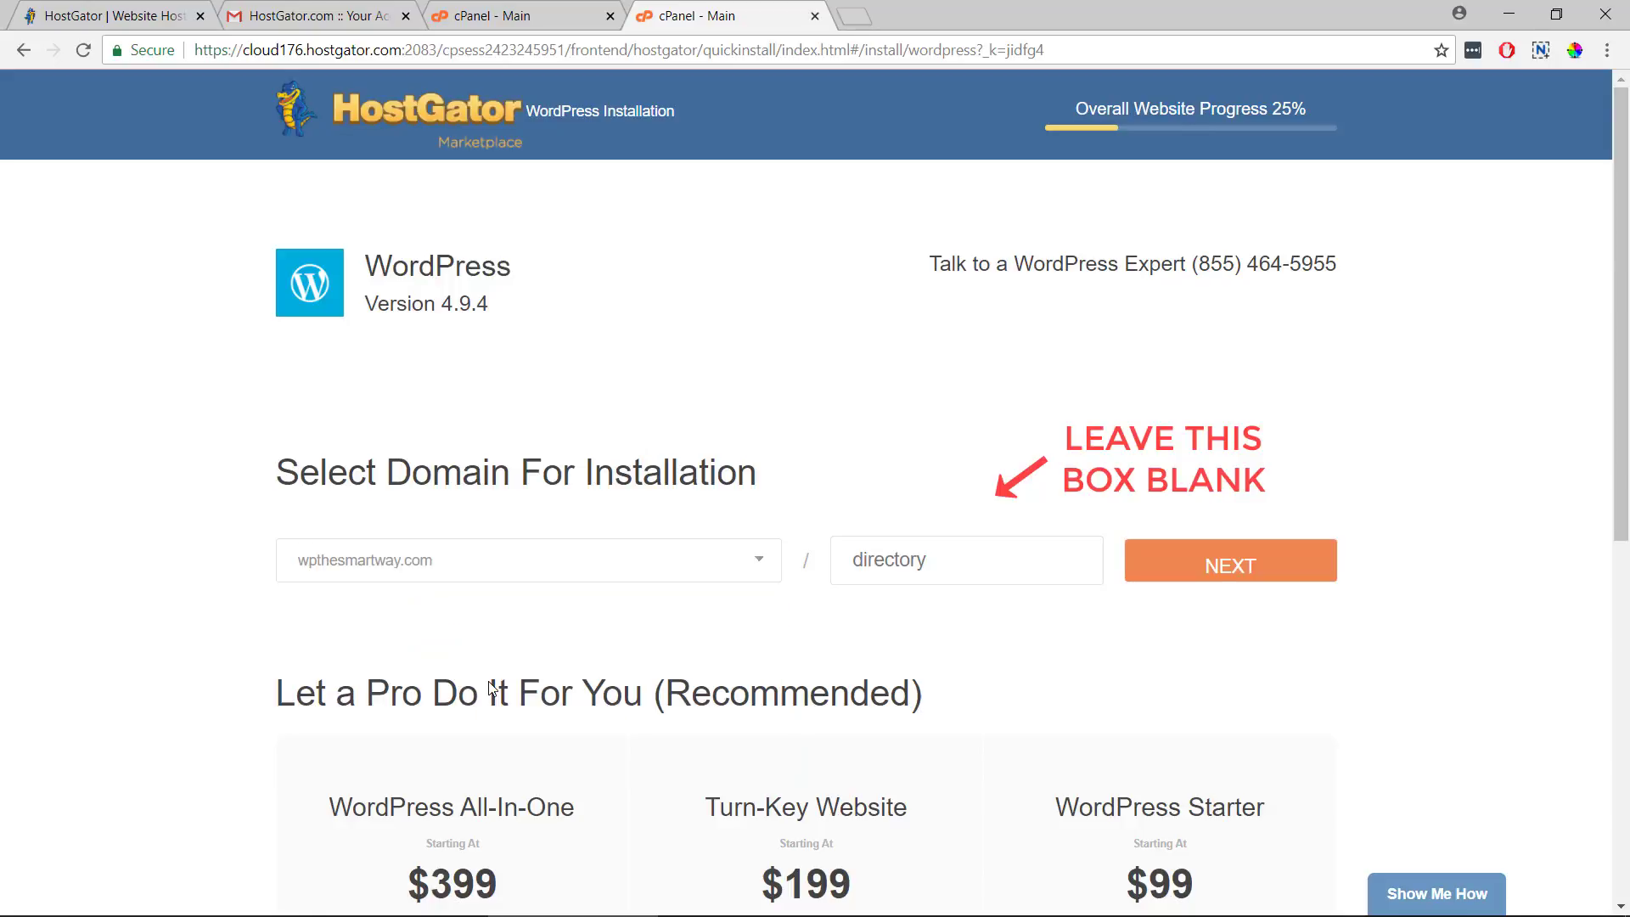
click(1183, 574)
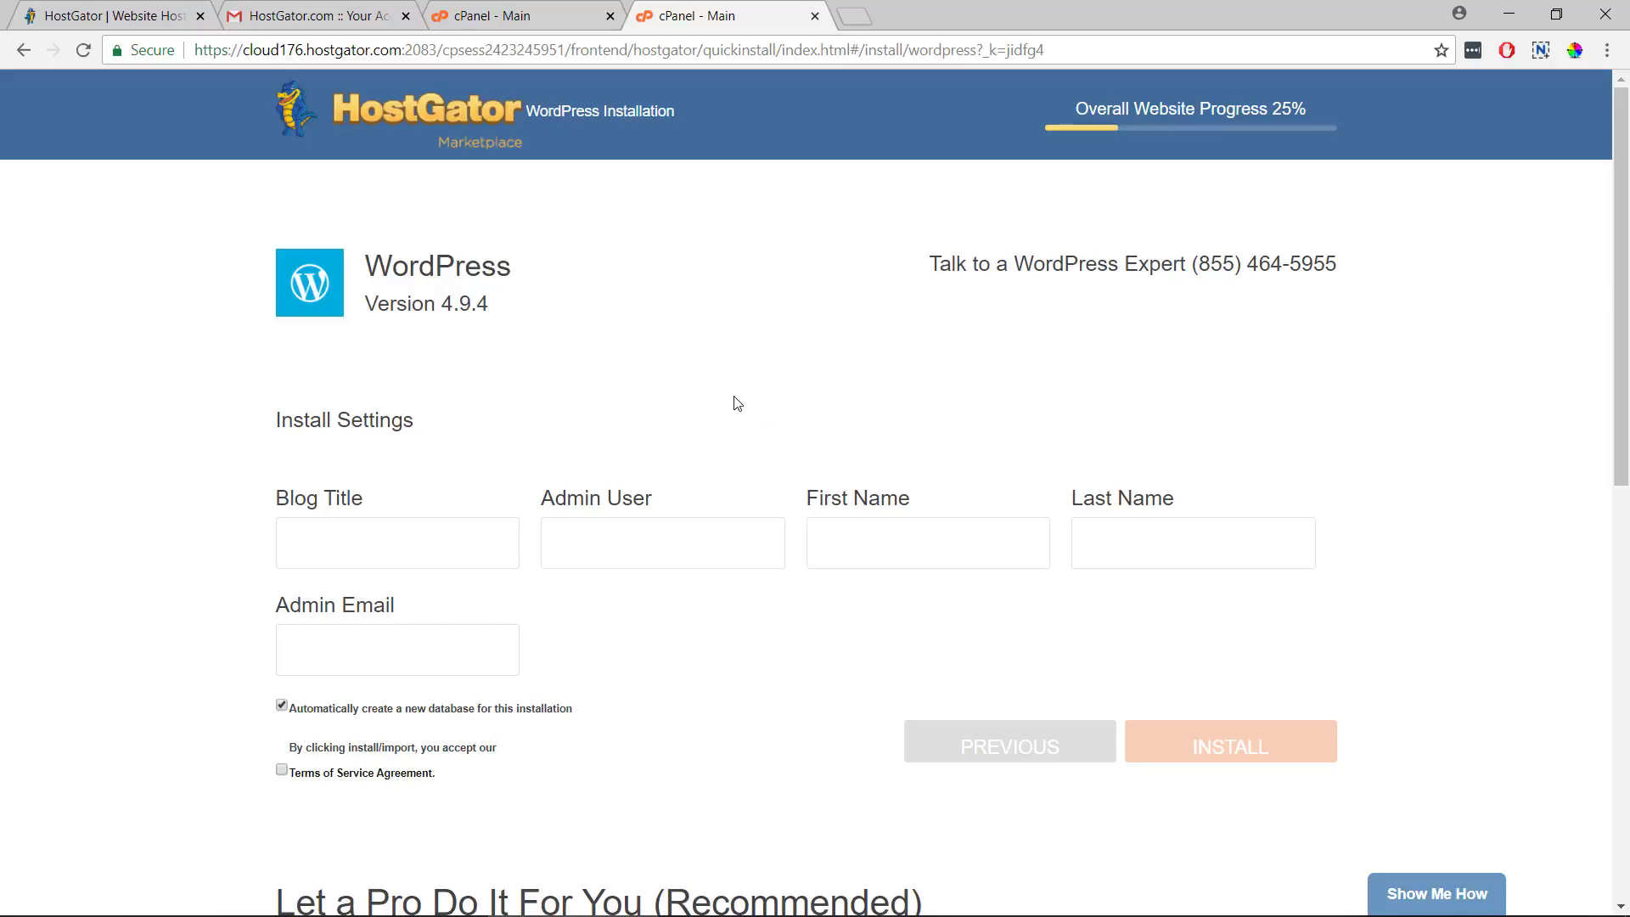
Step: Enter blog title 'My New Website', admin user MartieDread, names and email, and accept the terms
click(465, 540)
text(My New Website)
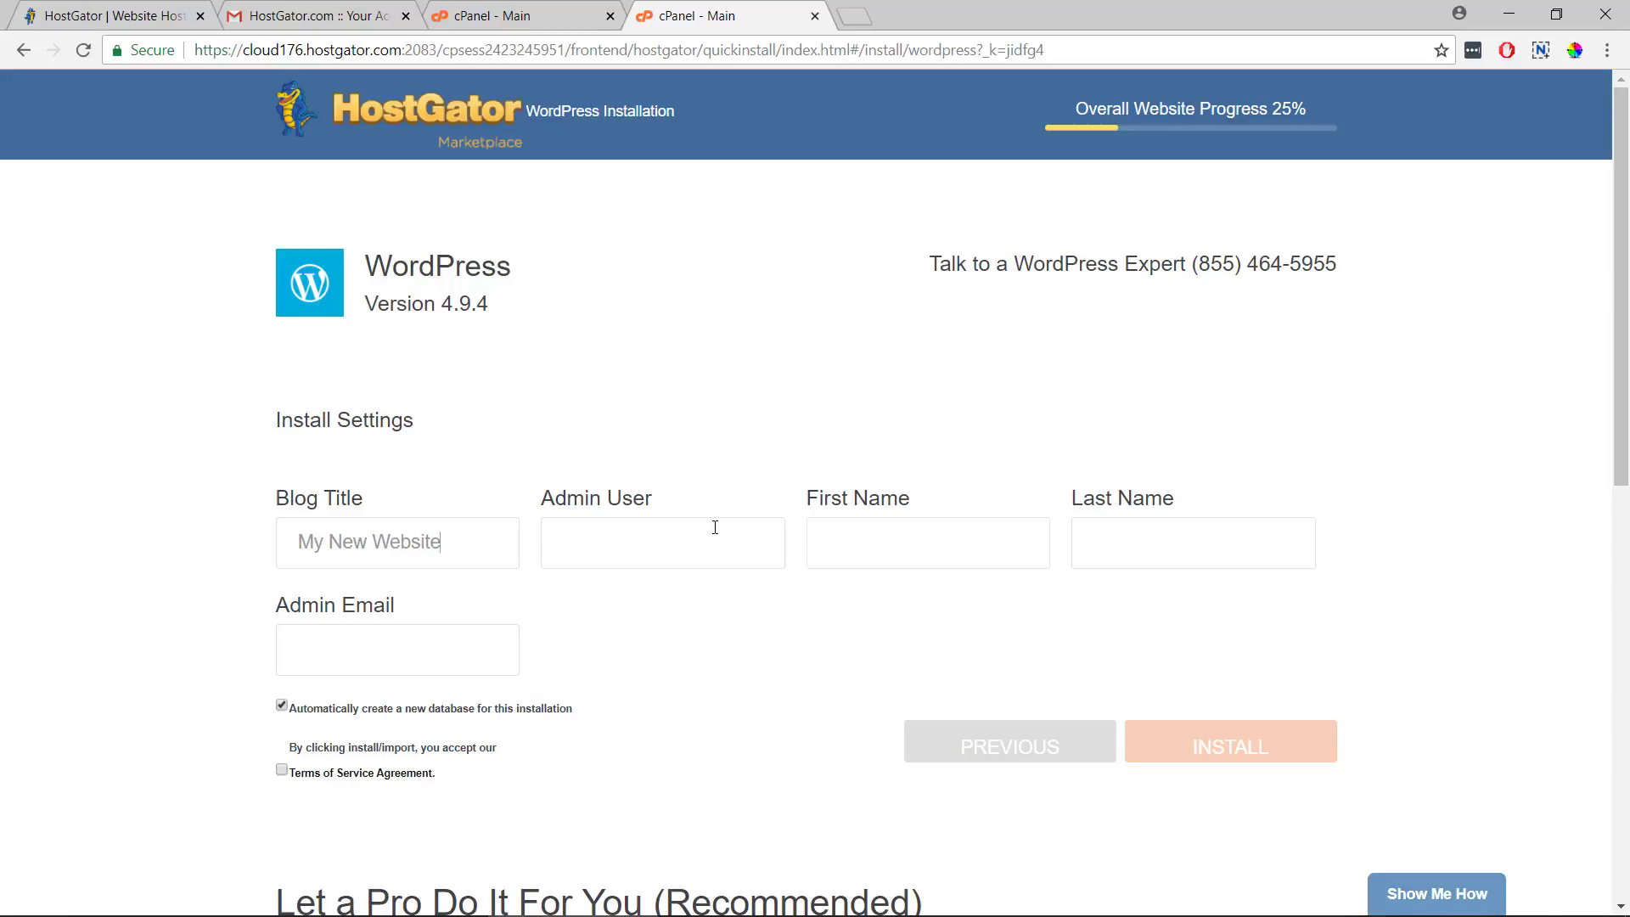
click(628, 537)
text(MartieDread)
text(Ma)
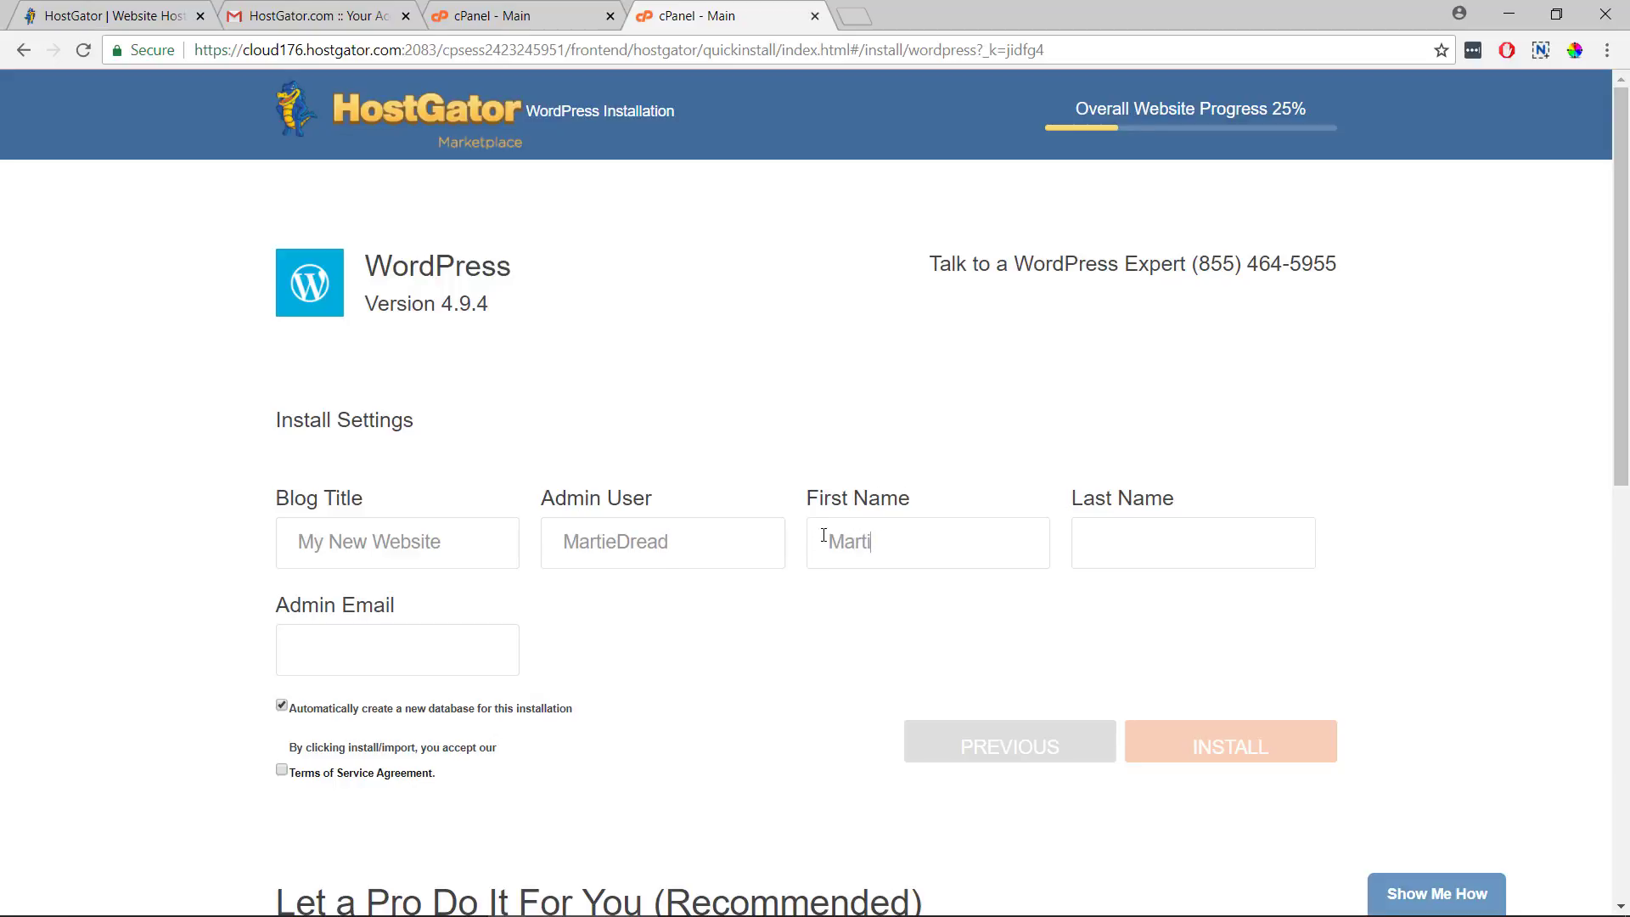
text(Dread)
key(Tab)
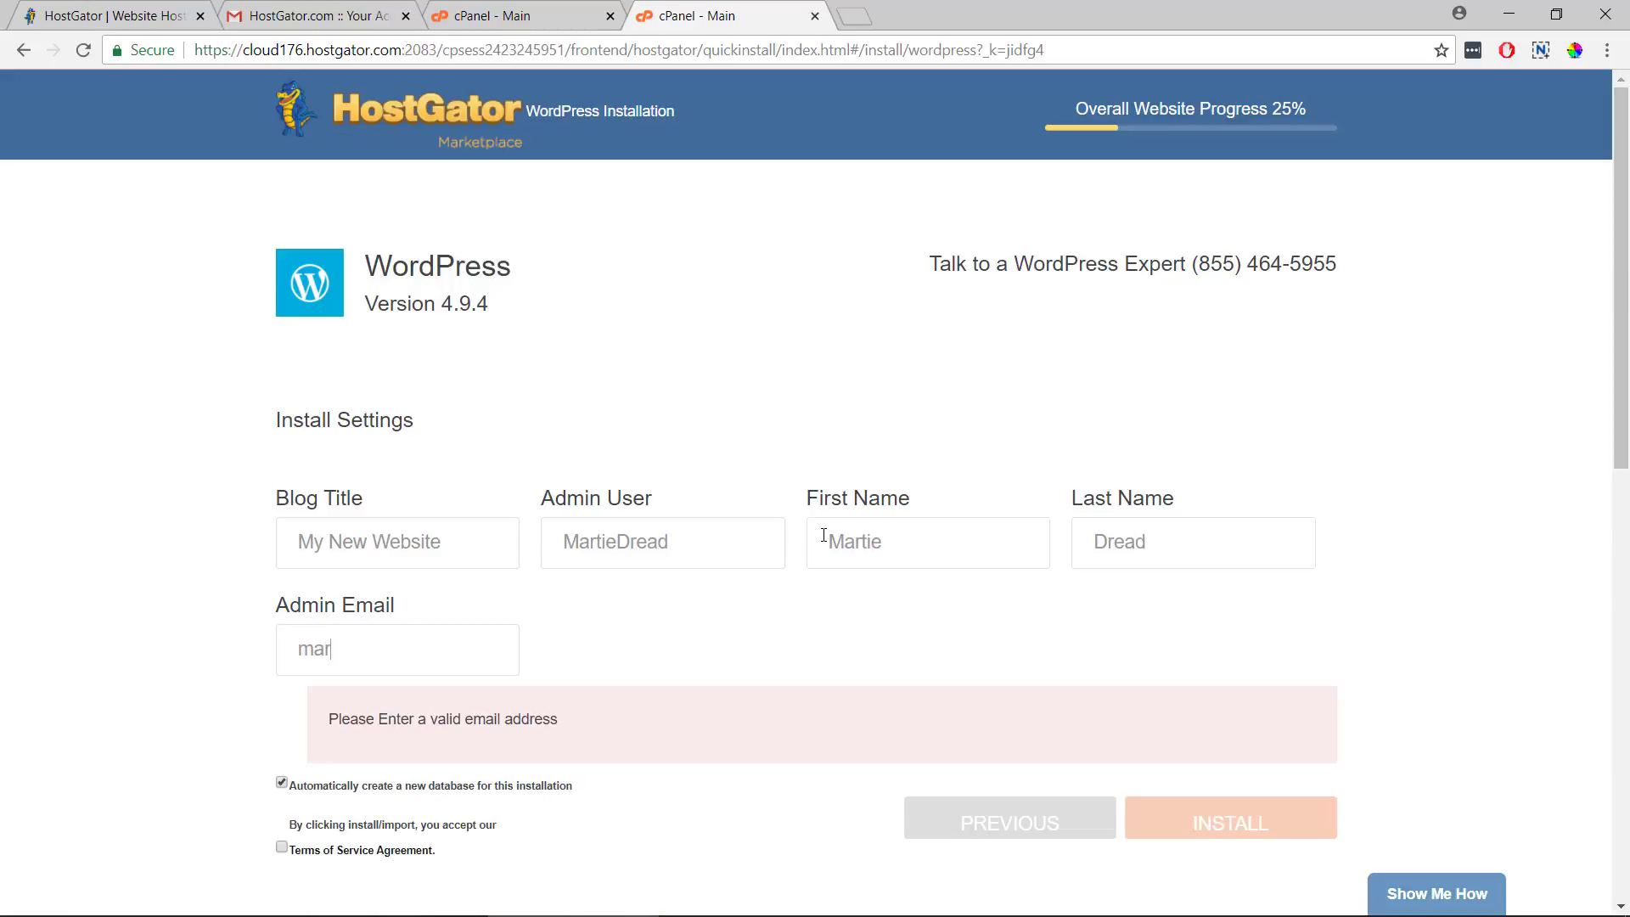
key(Tab)
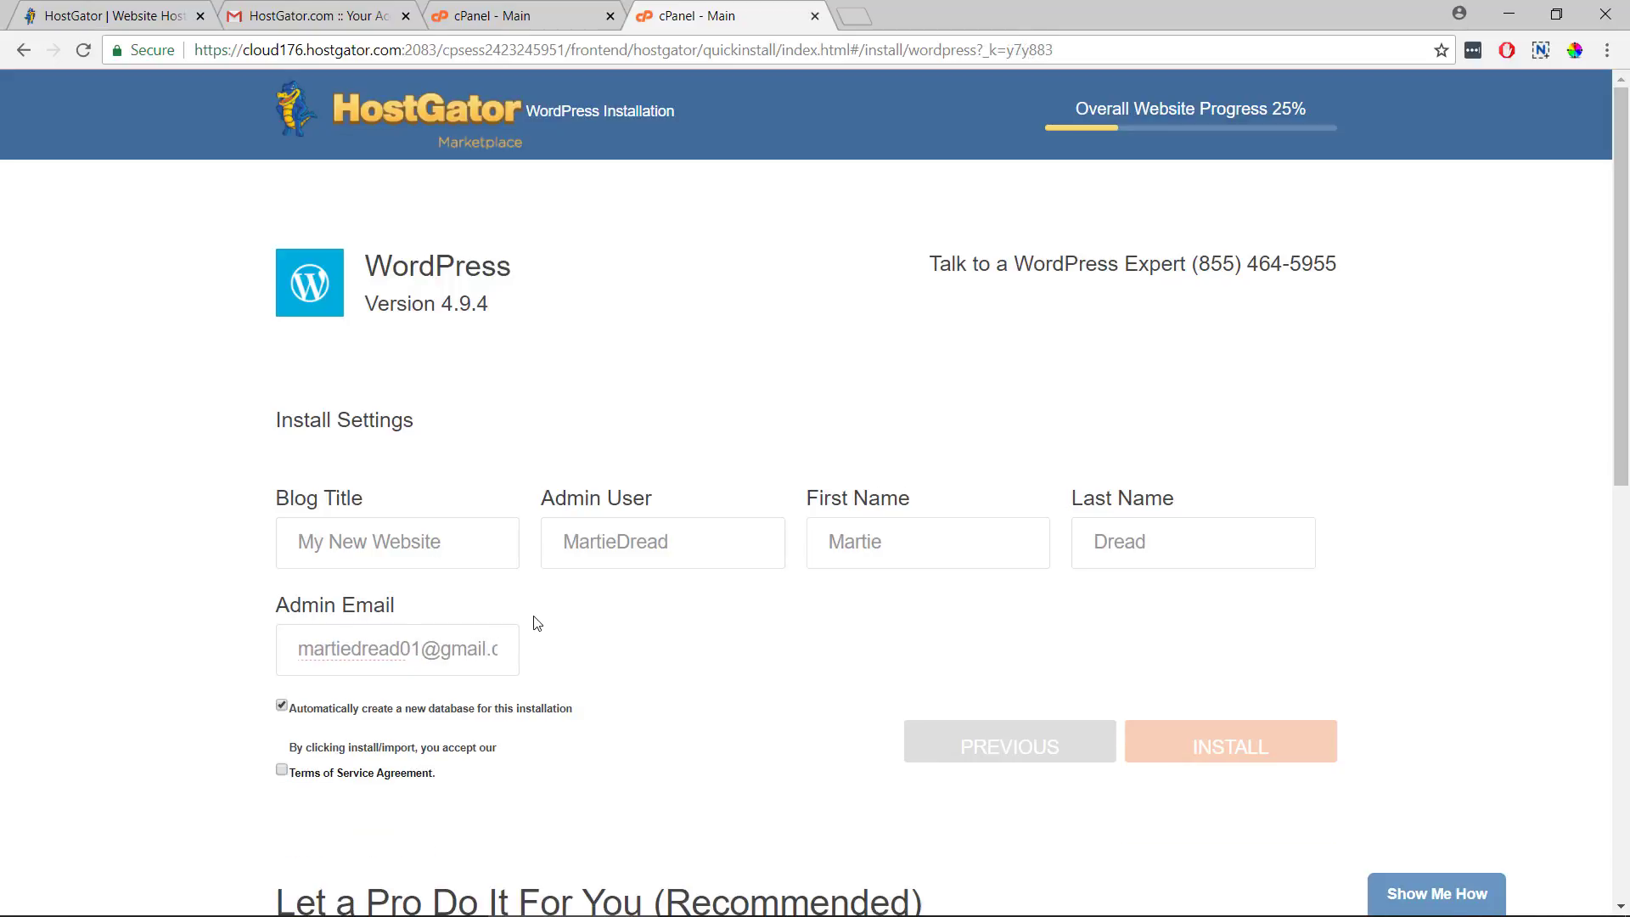
click(282, 771)
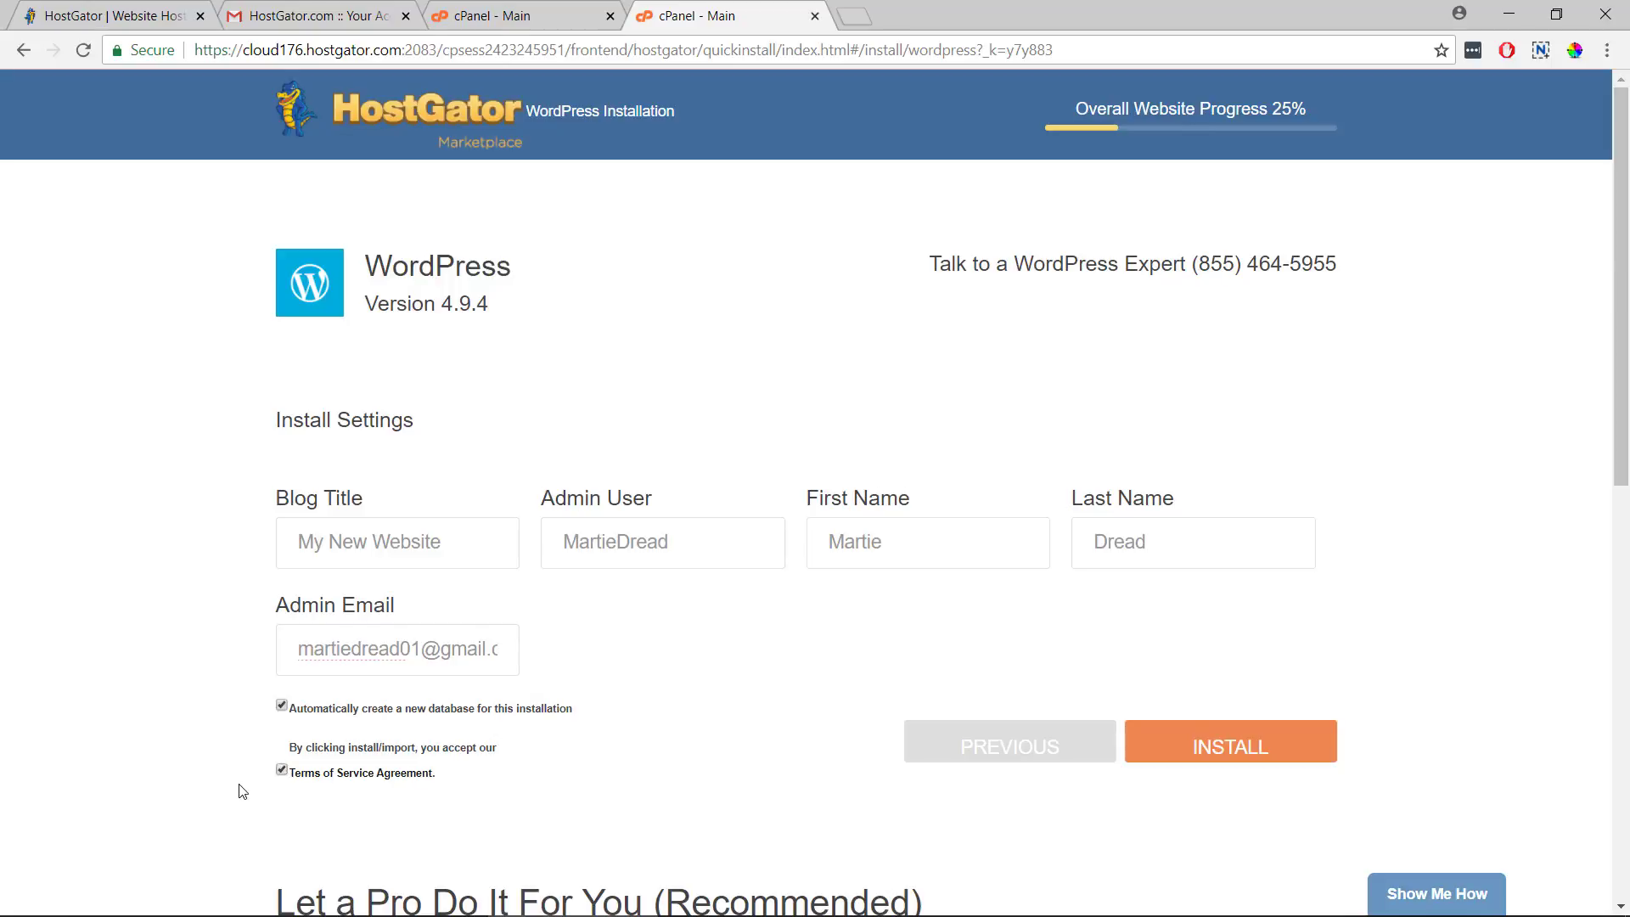
Step: Run the WordPress install for wpthesmartway.com and open its login link in a new tab
click(1231, 746)
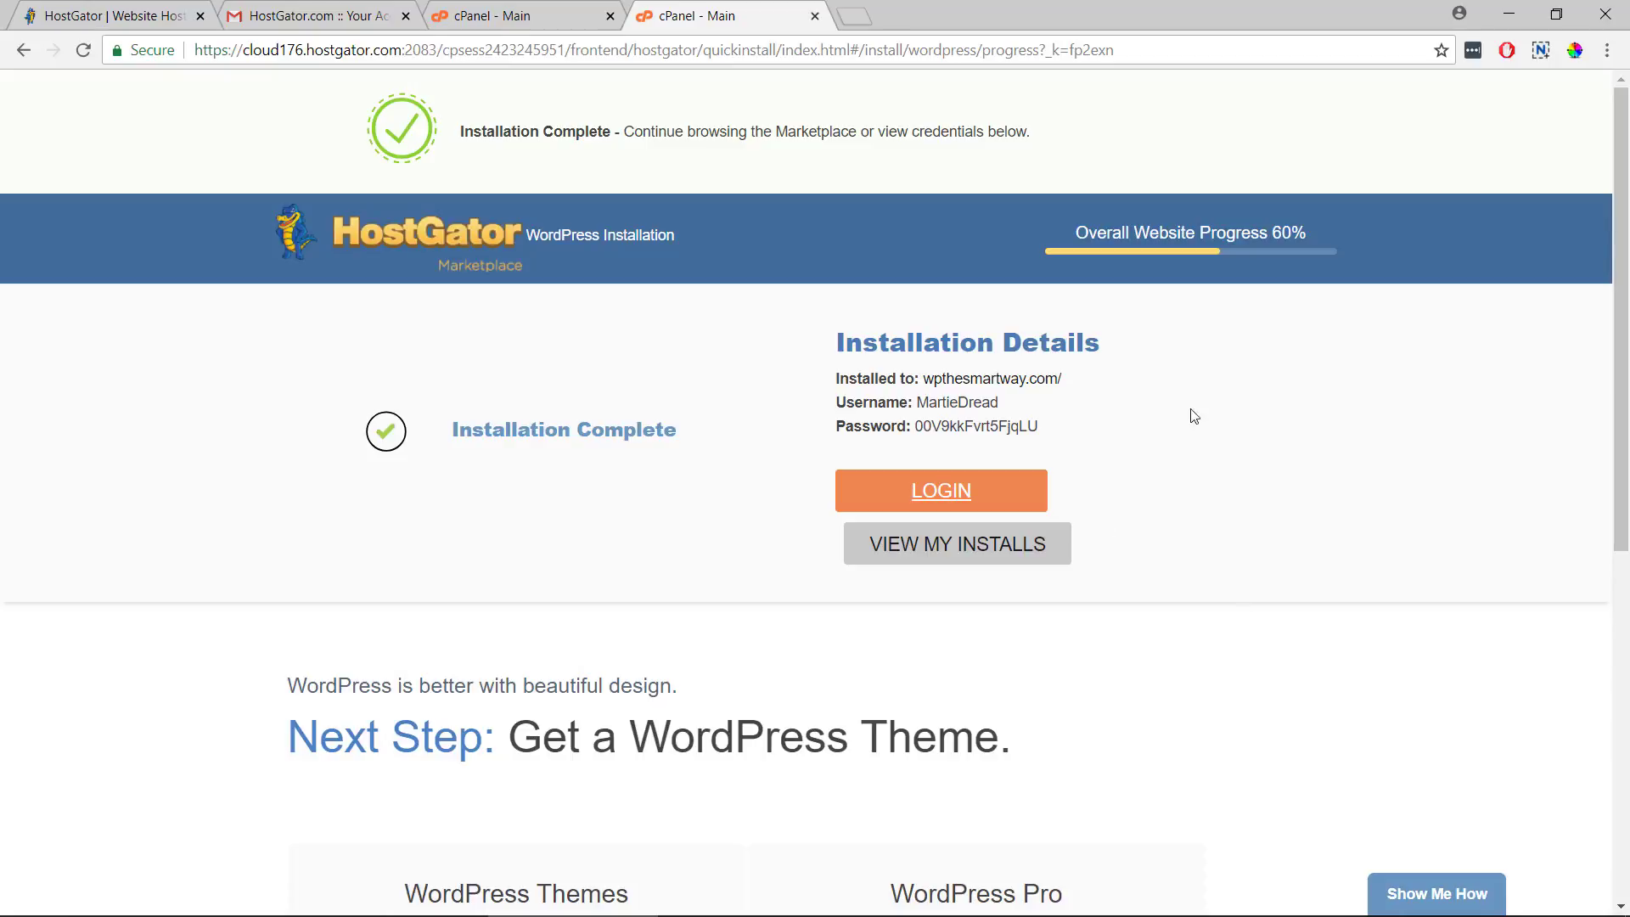
right_click(899, 500)
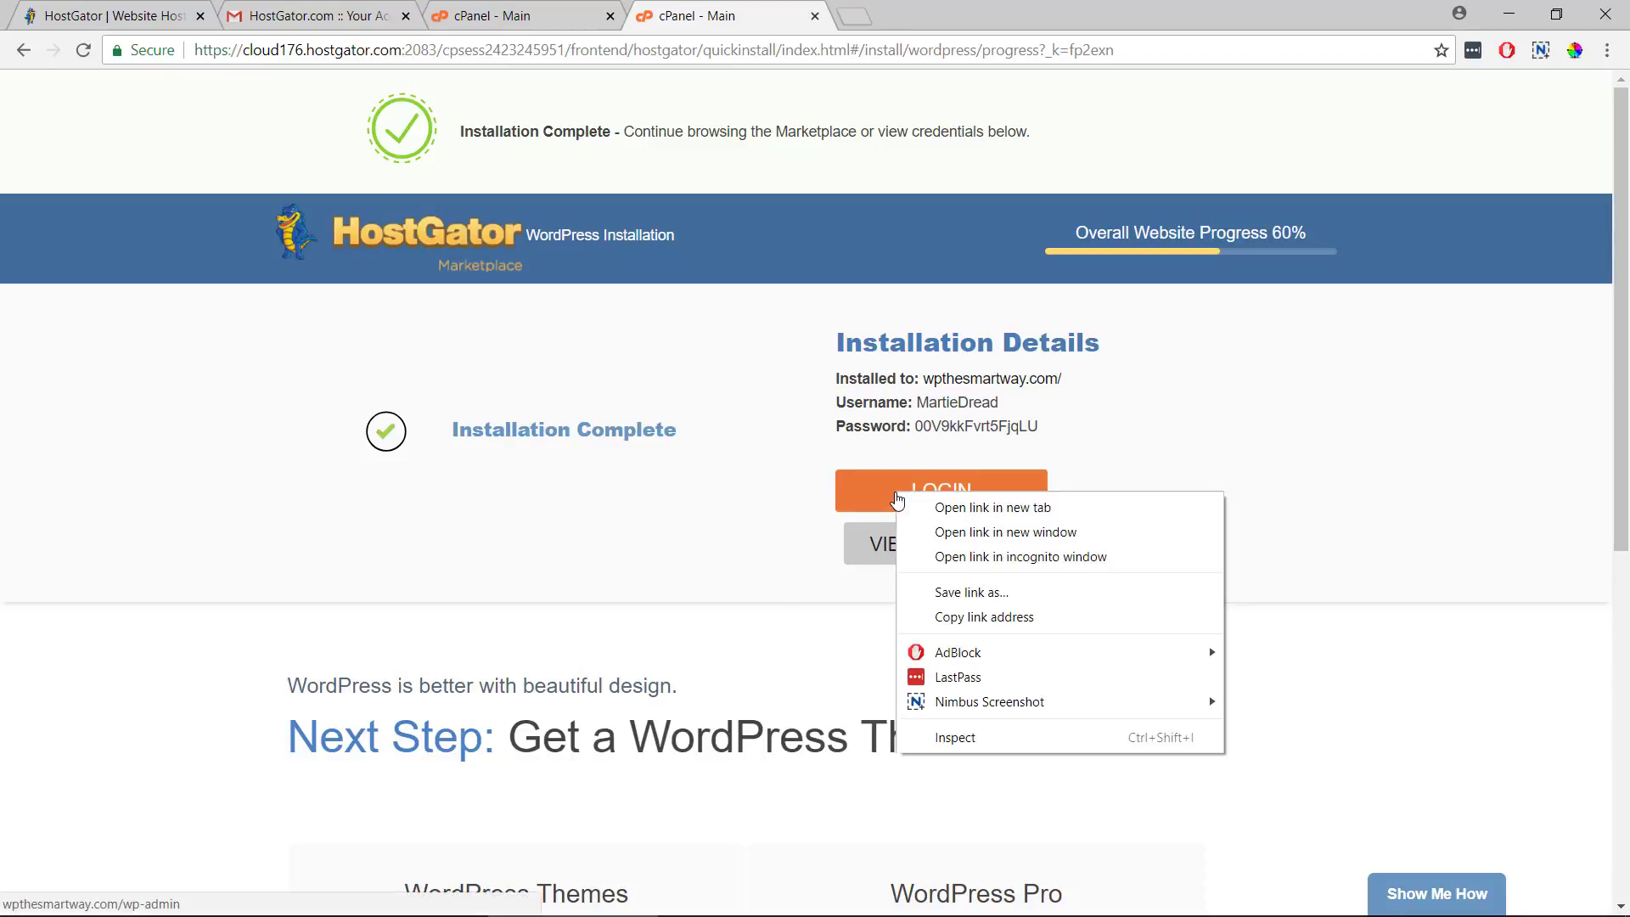
click(982, 510)
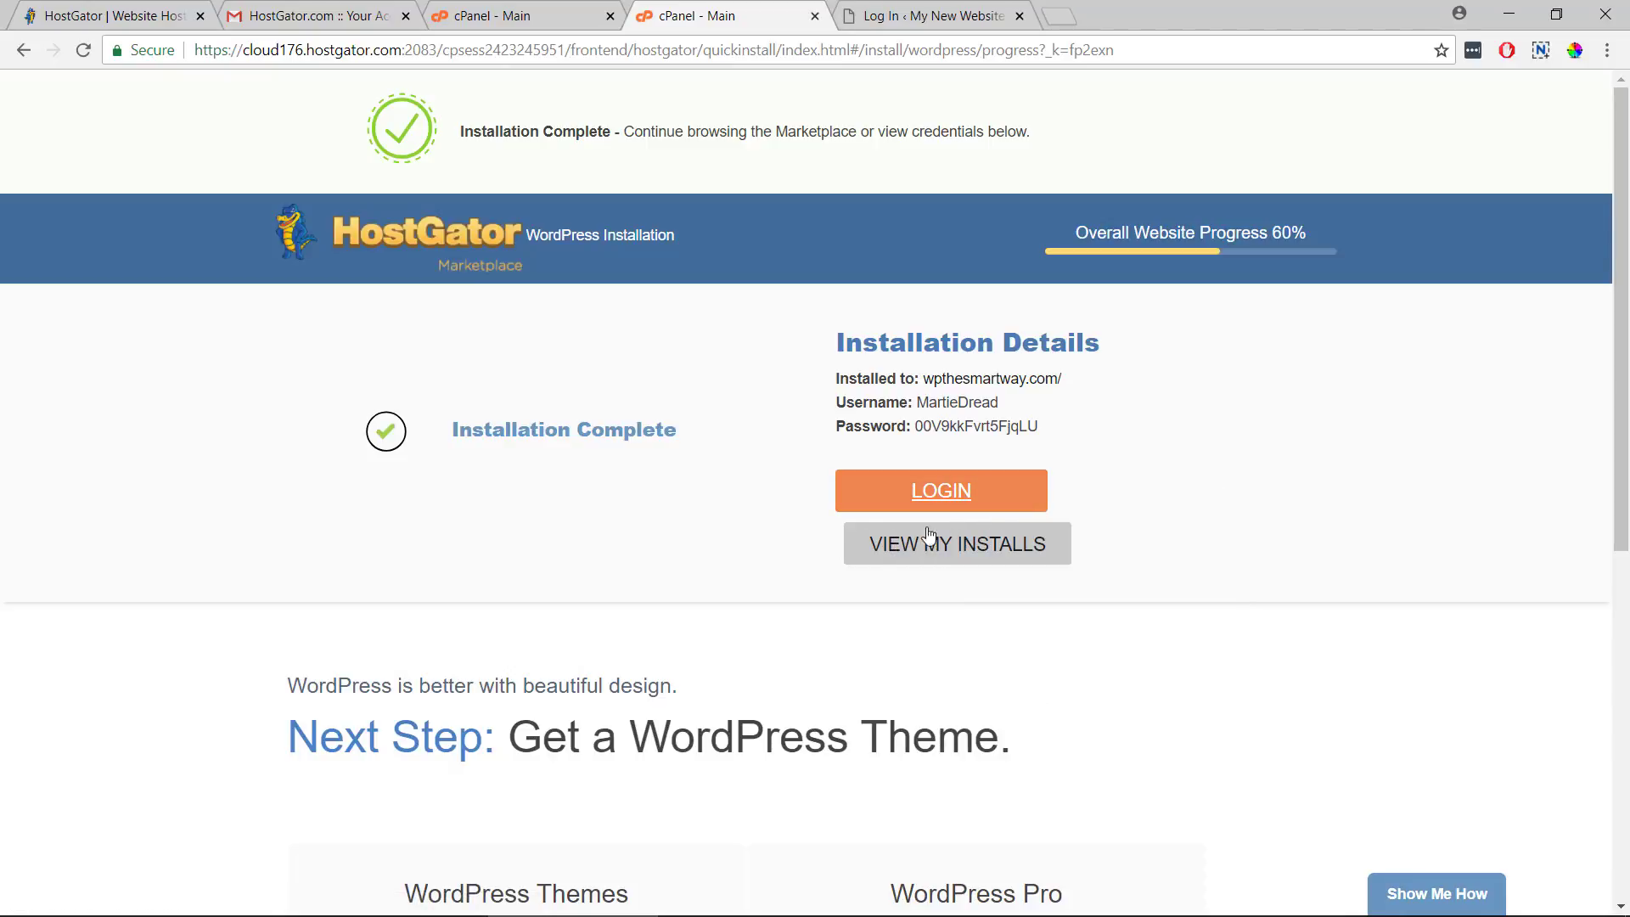
Step: Copy the admin username MartieDread from the installation details and return to the login page
click(936, 15)
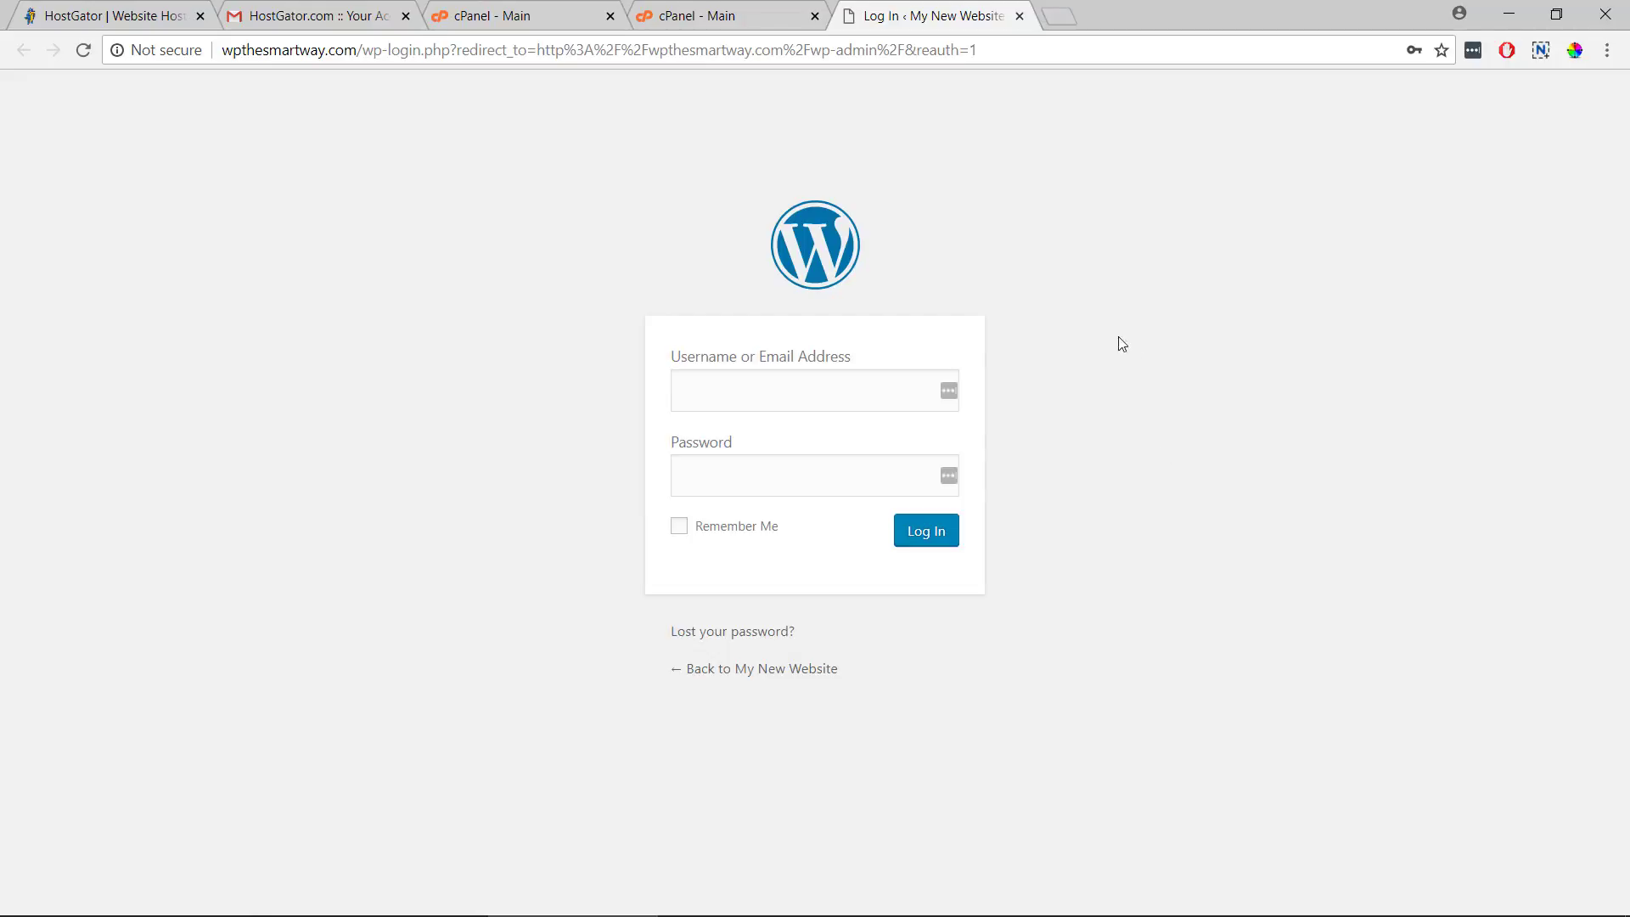
click(736, 21)
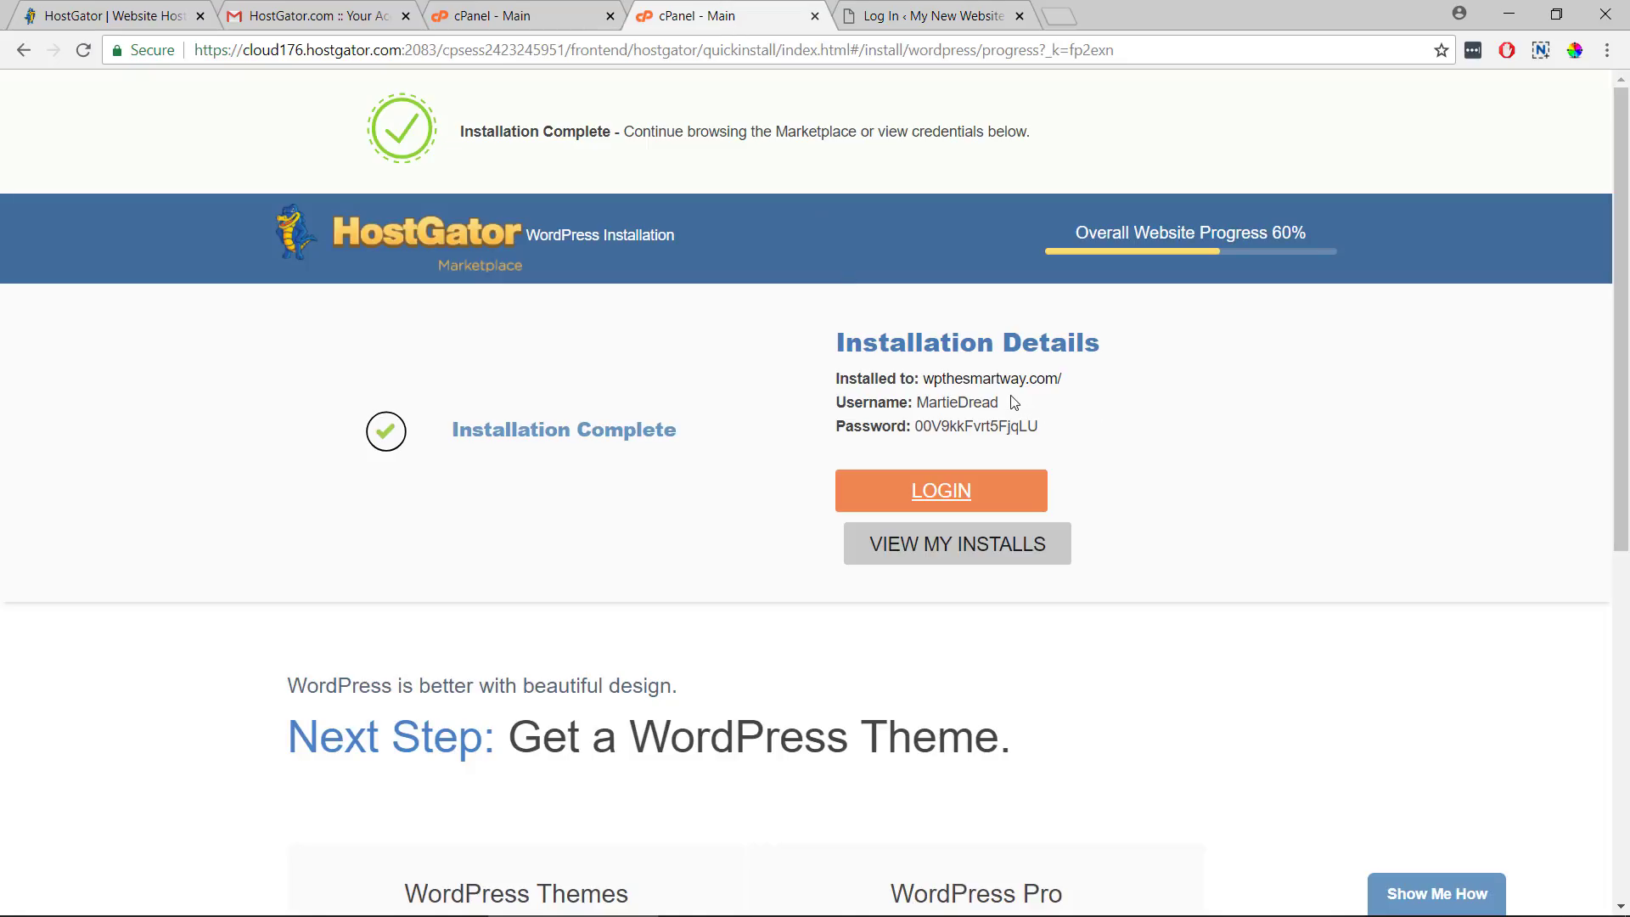
drag(1009, 403, 915, 405)
click(940, 18)
Step: Log in as MartieDread, view the live My New Website front page, then return to Dashboard
click(808, 387)
click(718, 423)
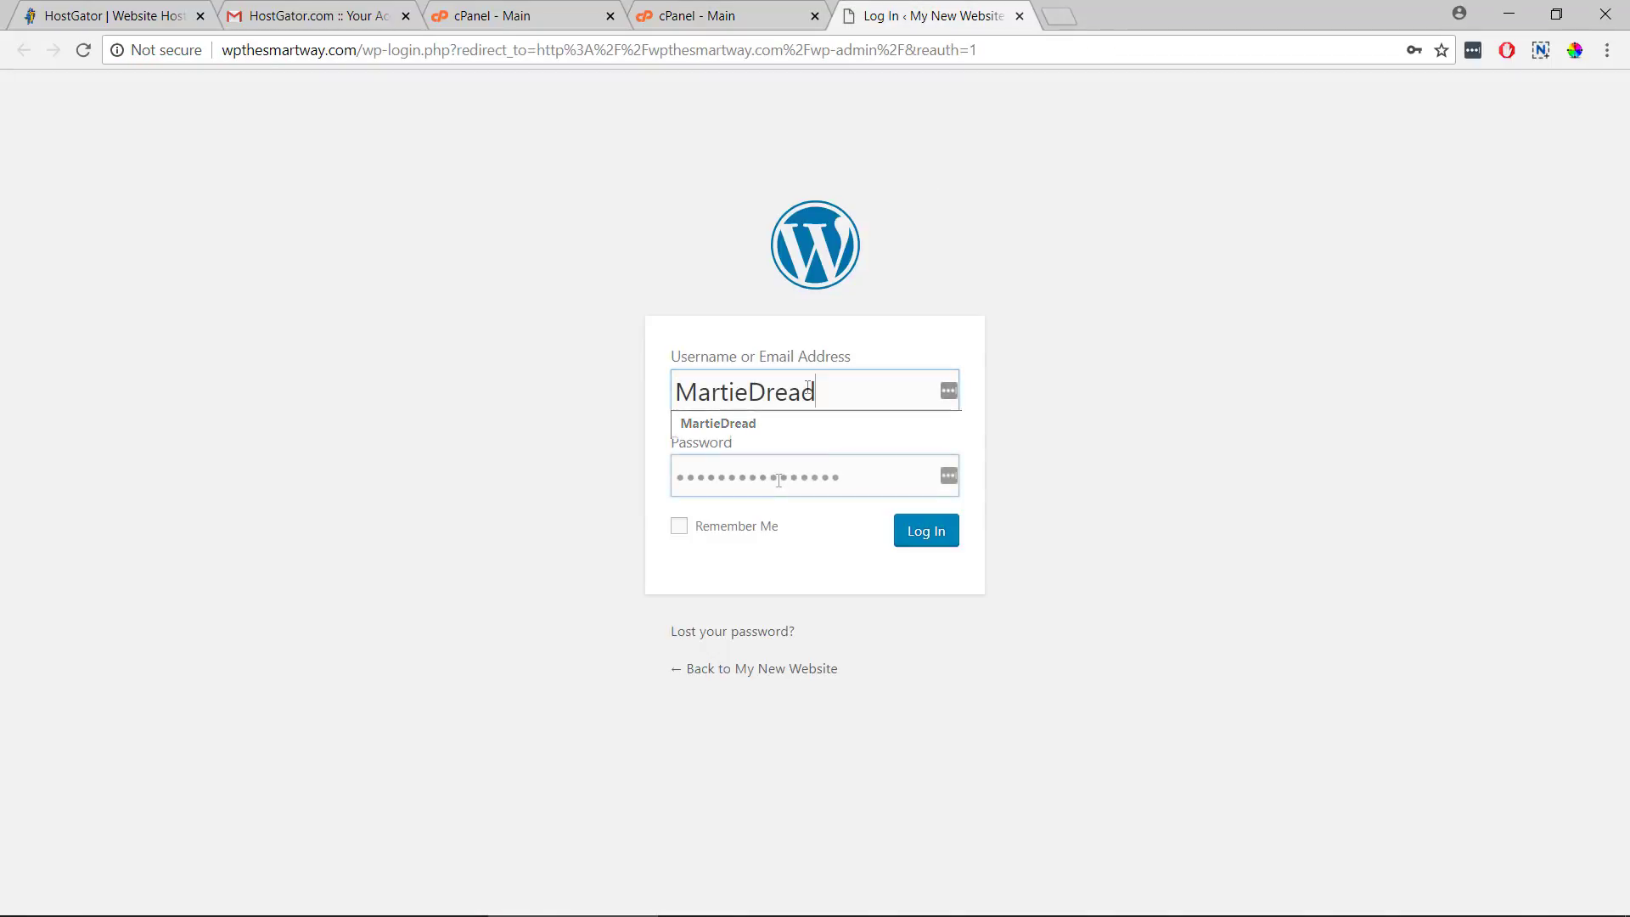
click(848, 477)
click(911, 545)
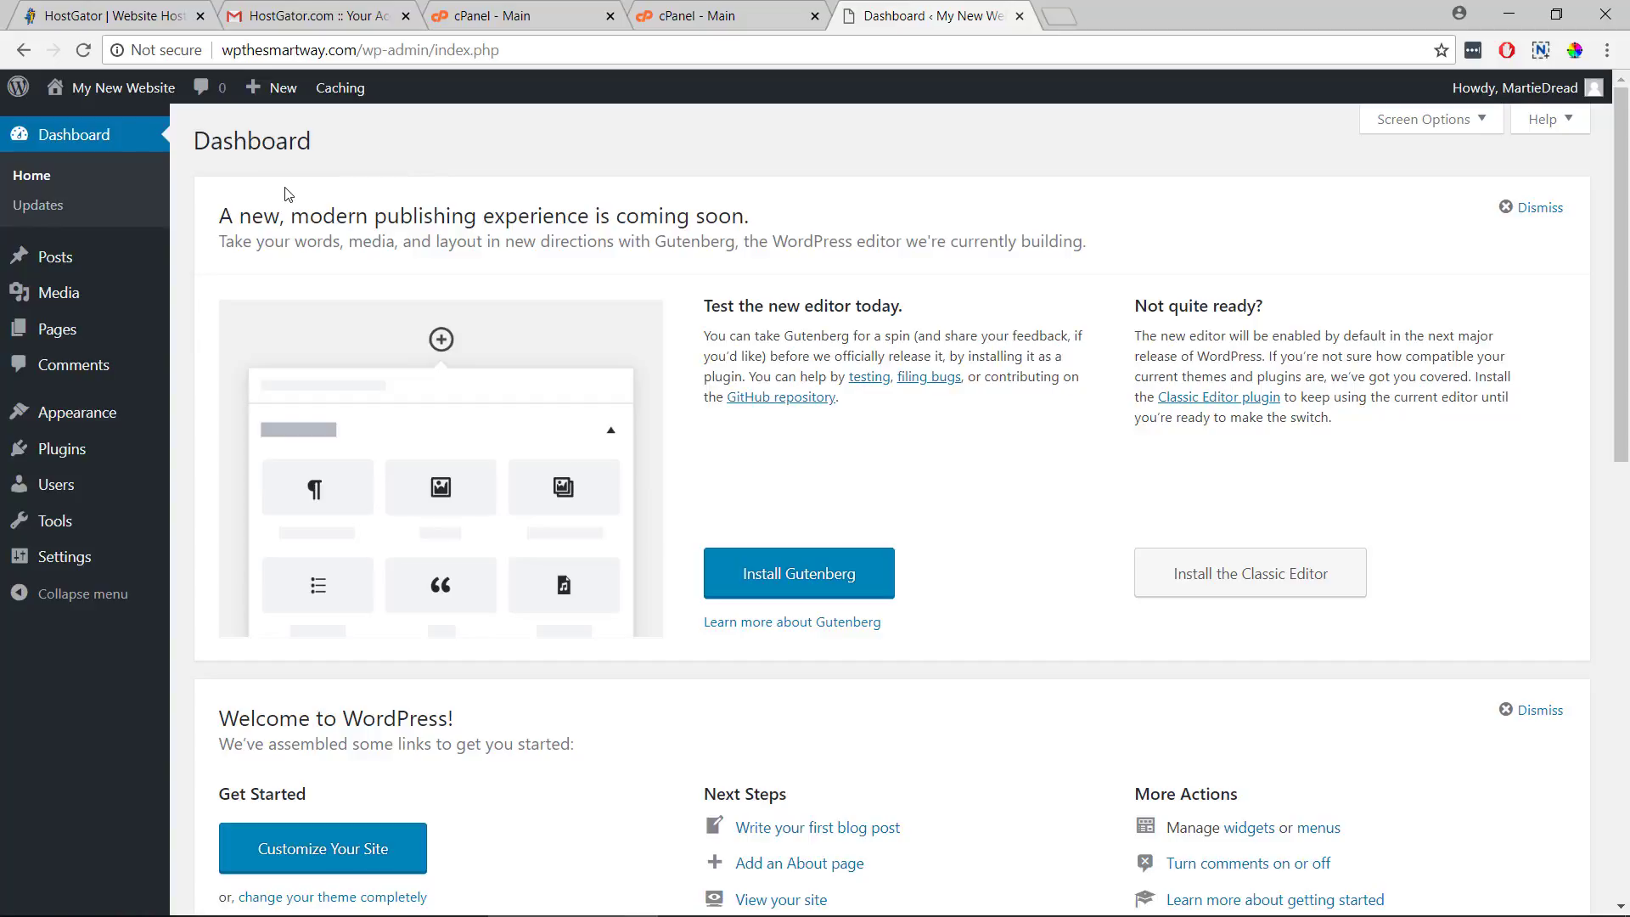
mouse_move(123, 87)
click(148, 95)
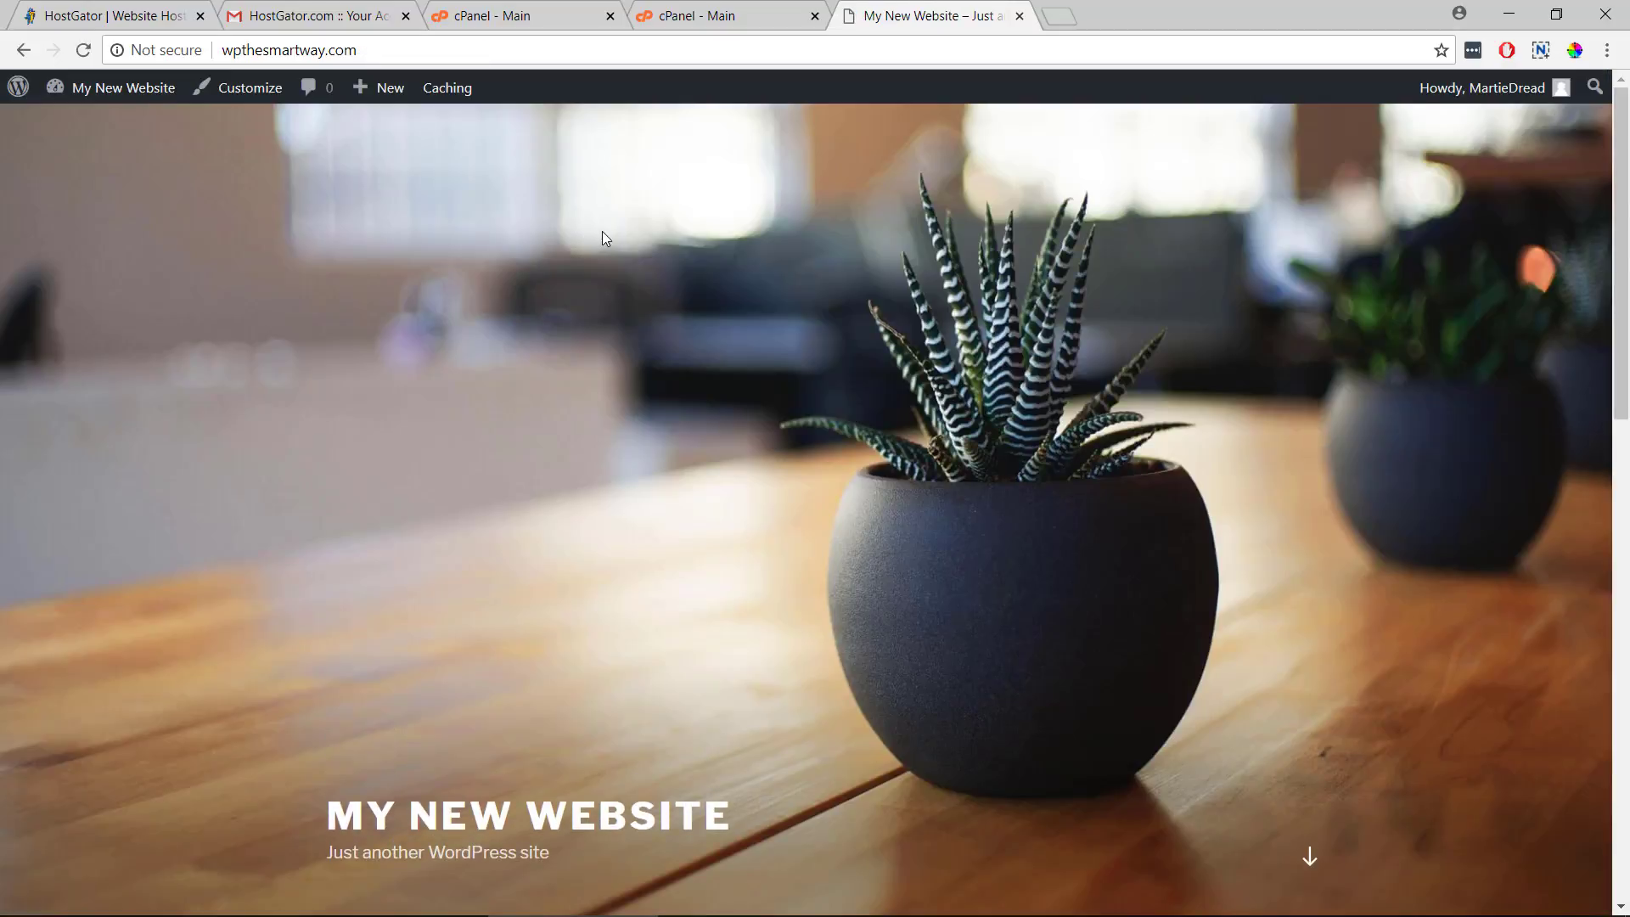
drag(1623, 211, 1627, 436)
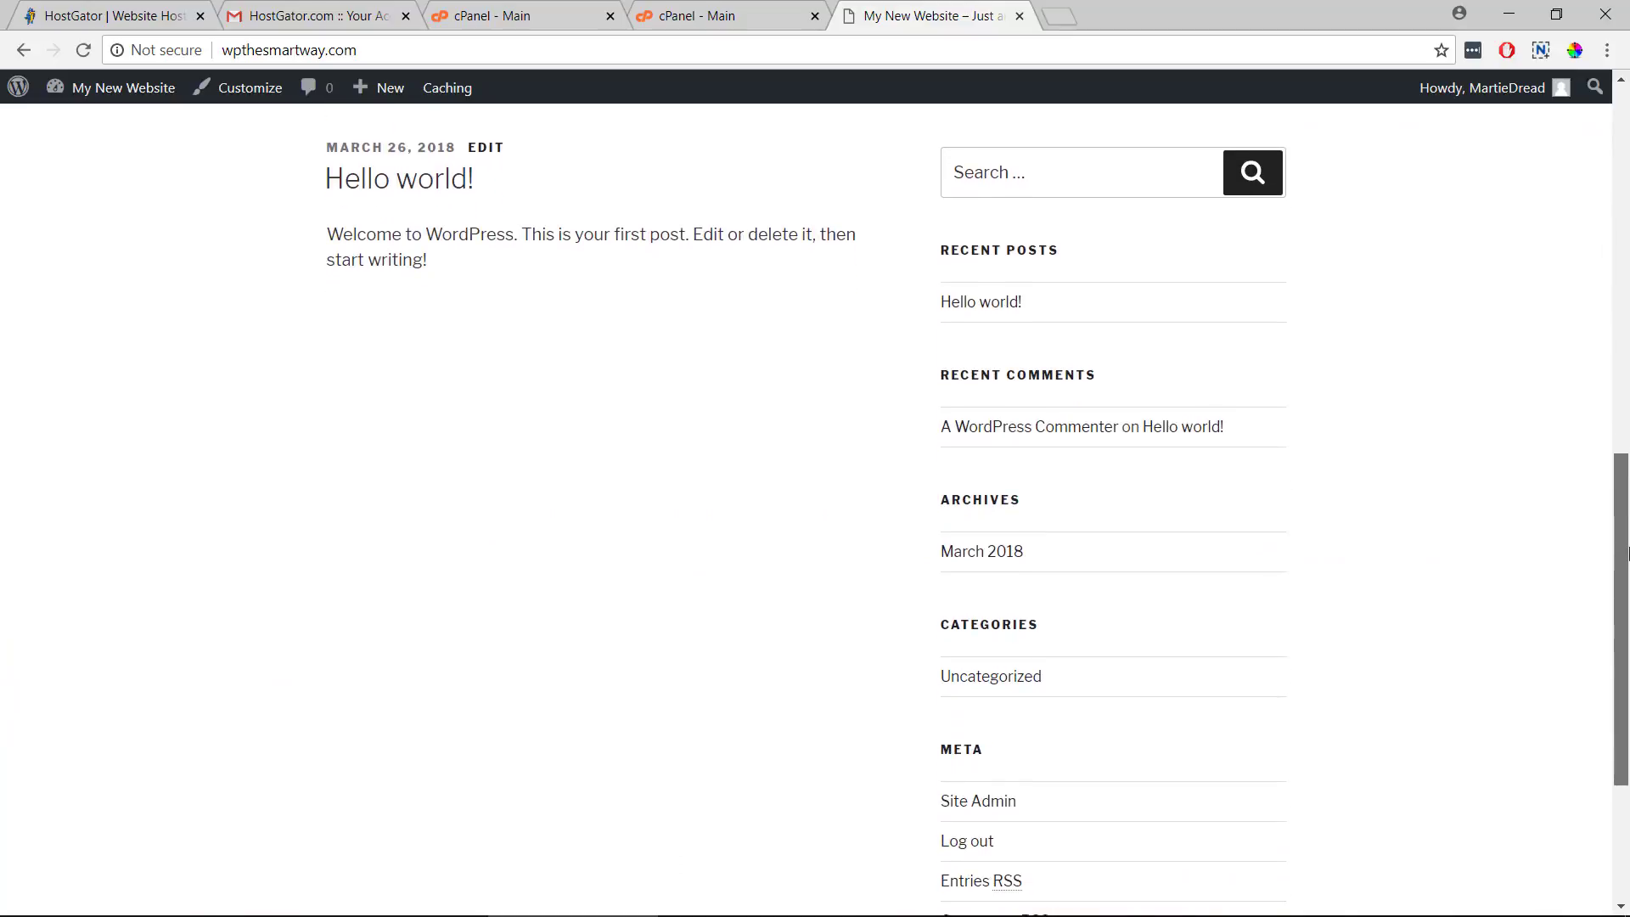
scroll(4, 325, up, 6)
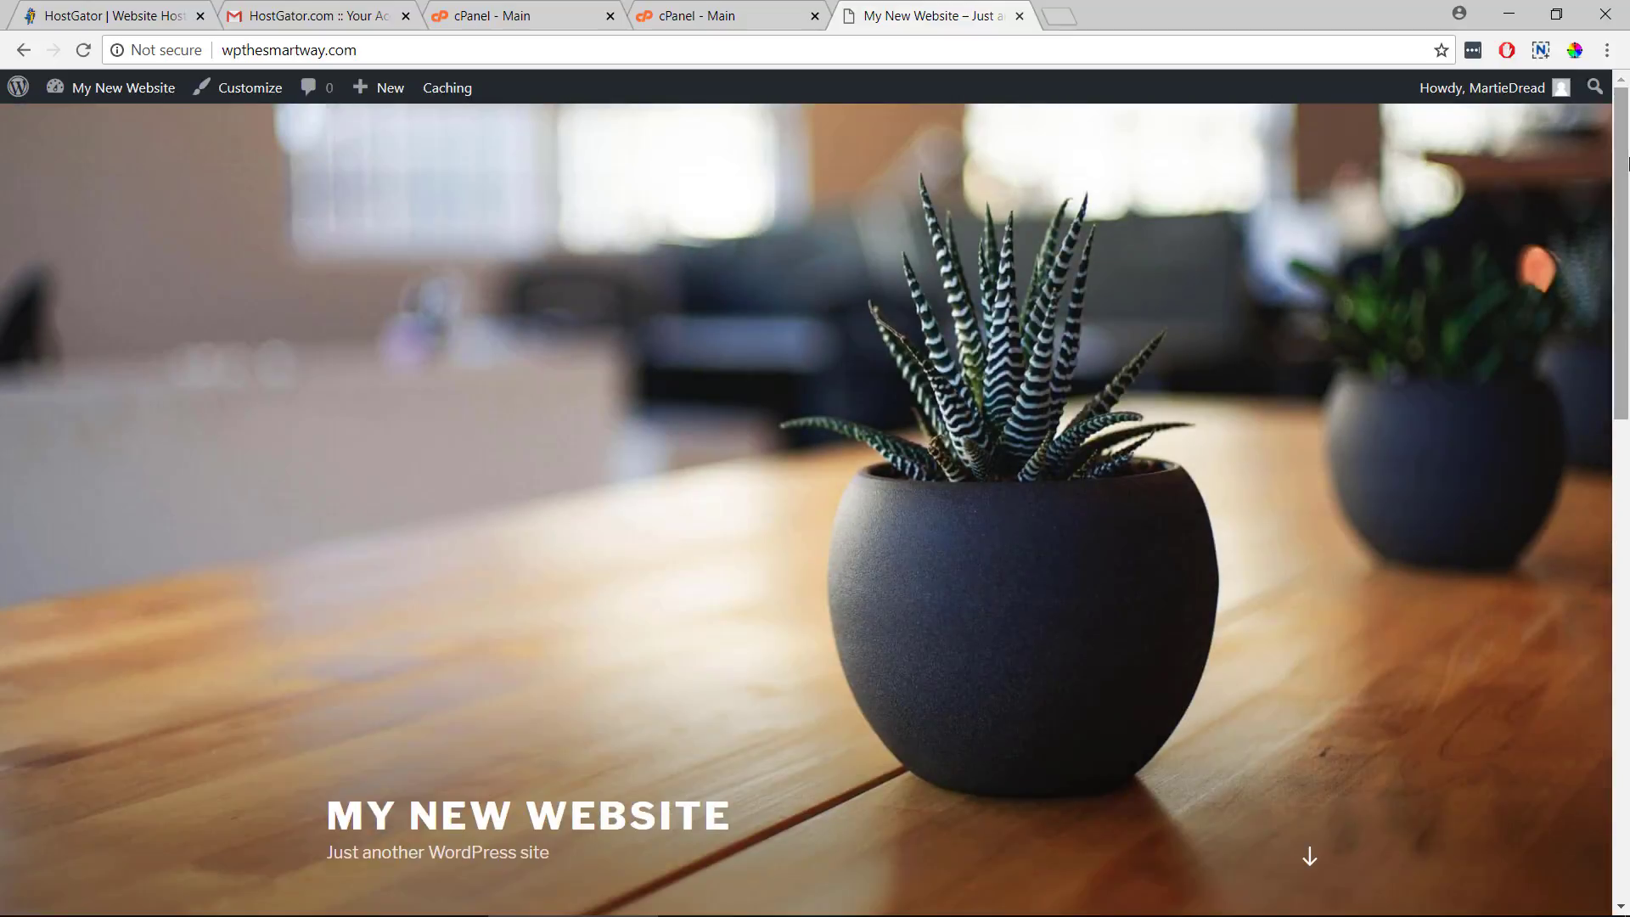
click(118, 90)
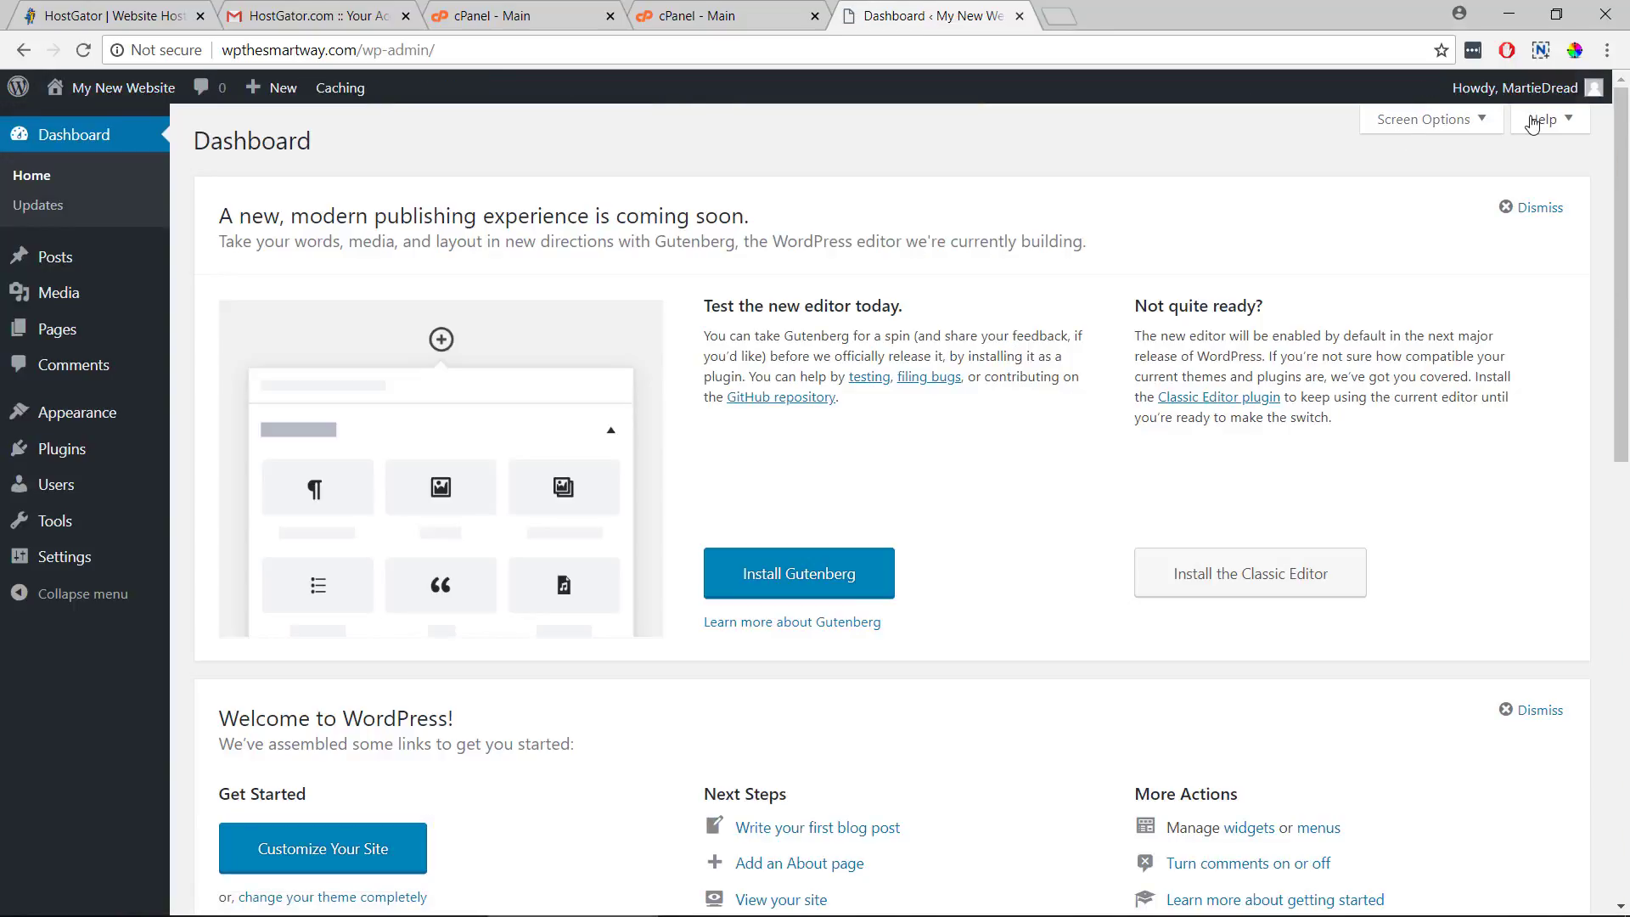